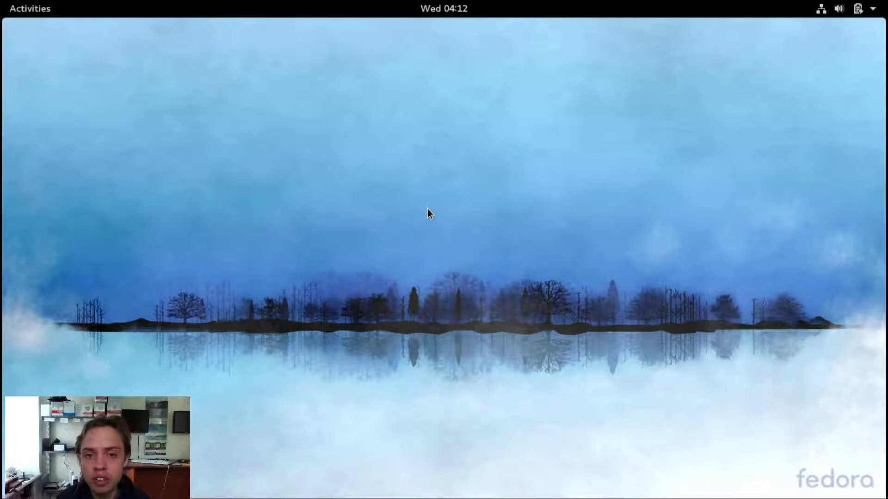
# Step: Browse the wallpaper, picture and colour background choices, then close Background settings without changing anything
pyautogui.rightClick(427, 209)
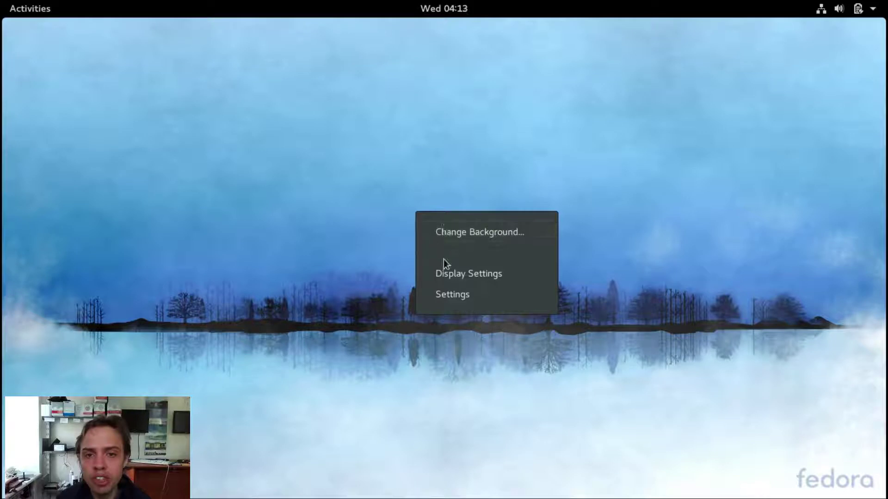
pyautogui.click(462, 237)
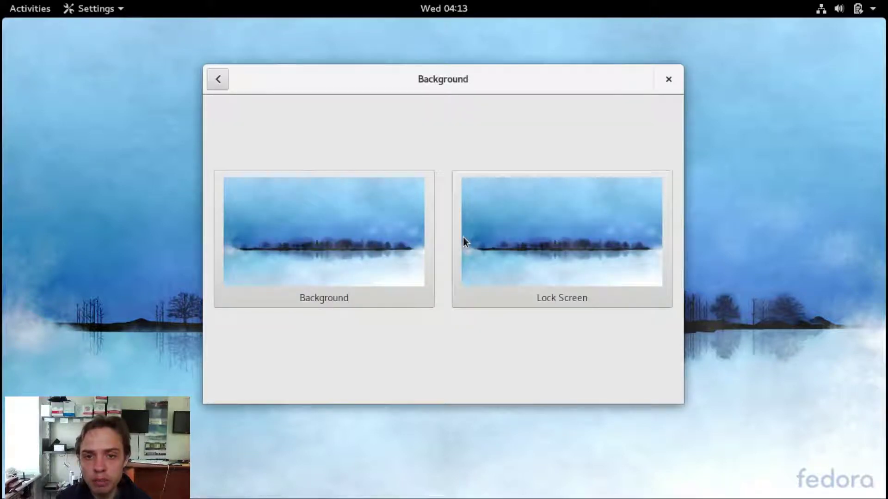
pyautogui.click(387, 233)
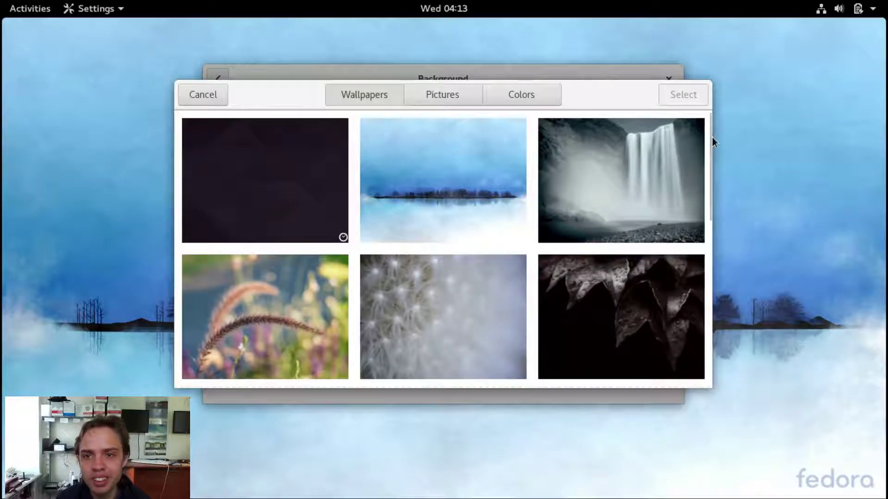
pyautogui.moveTo(709, 138); pyautogui.dragTo(718, 117)
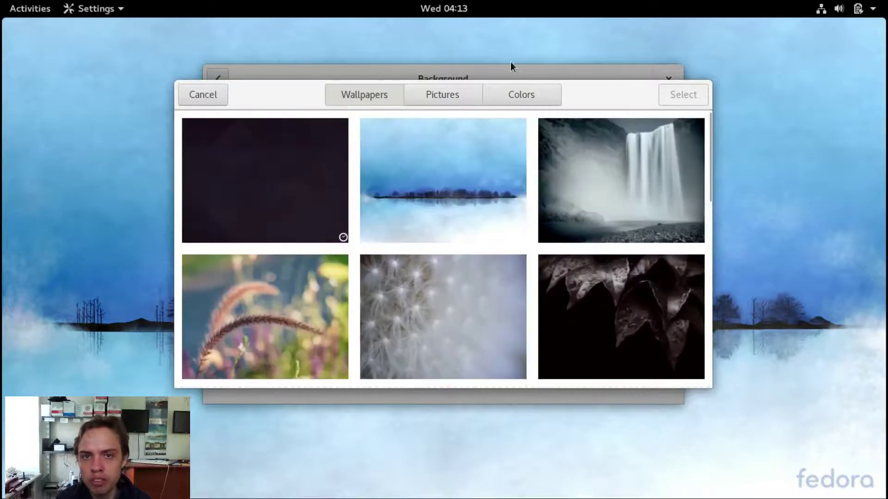
pyautogui.click(458, 93)
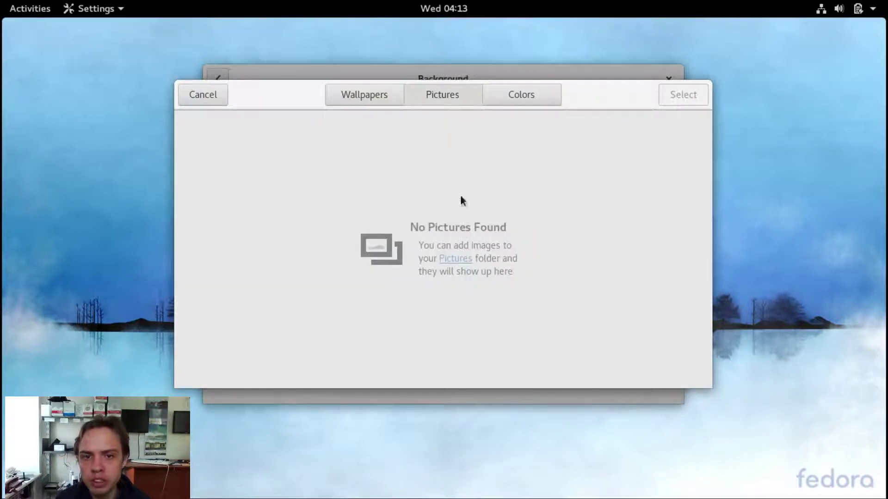
pyautogui.click(524, 94)
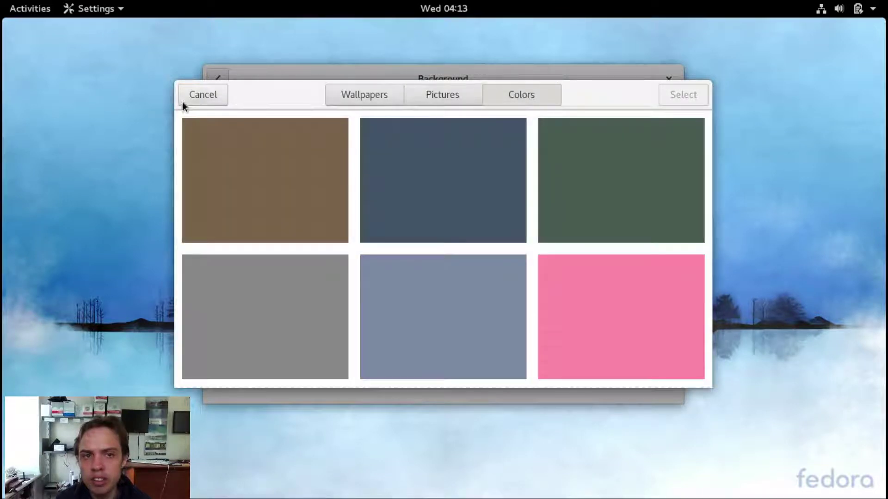
pyautogui.click(198, 94)
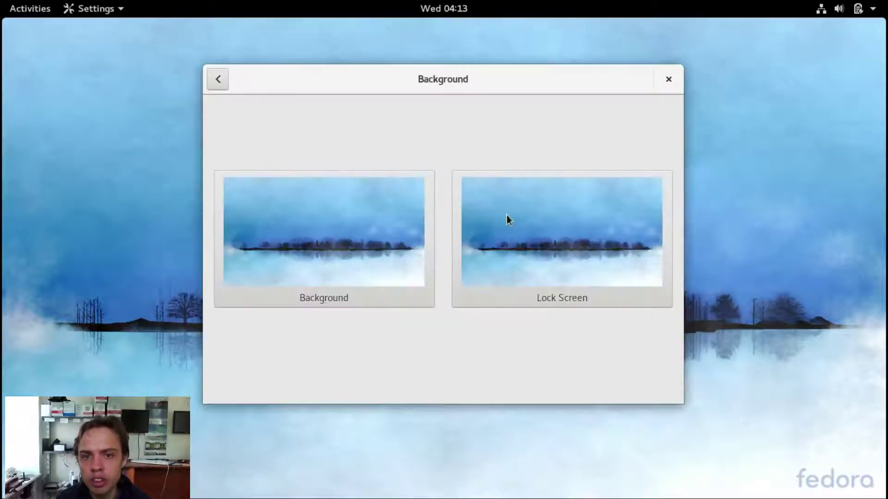
pyautogui.click(668, 80)
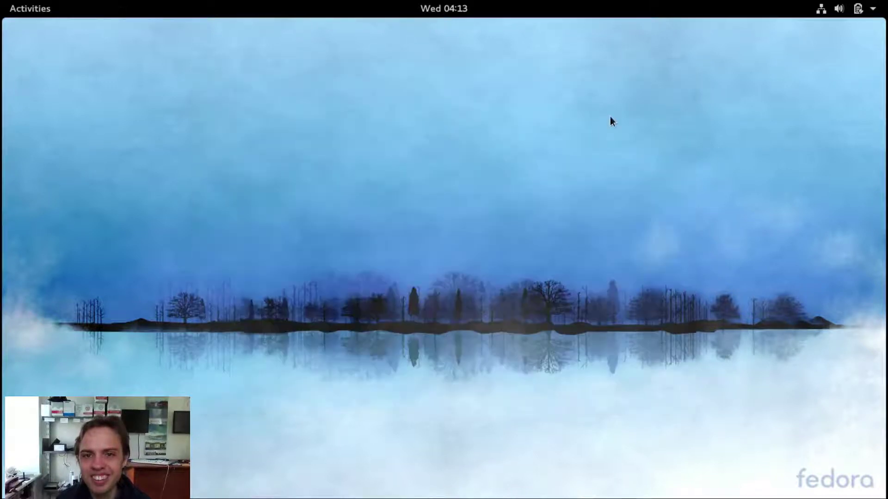
# Step: Switch Night Light on in the display settings
pyautogui.rightClick(370, 218)
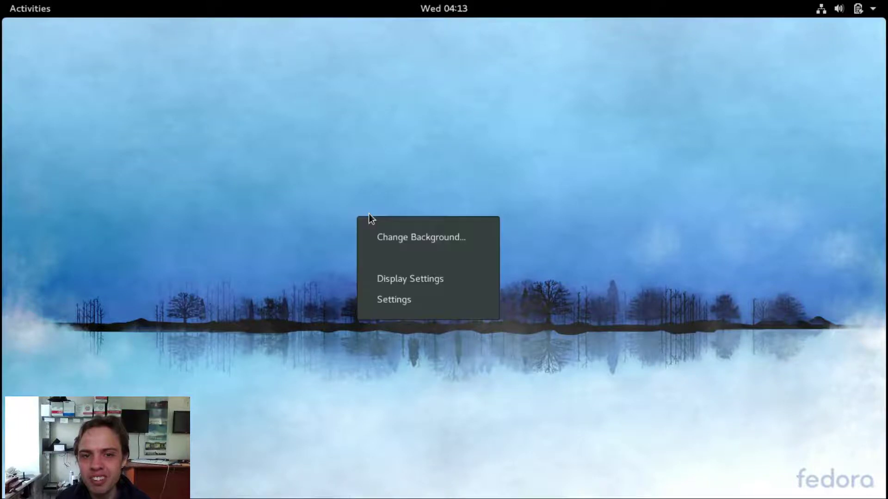
pyautogui.click(394, 282)
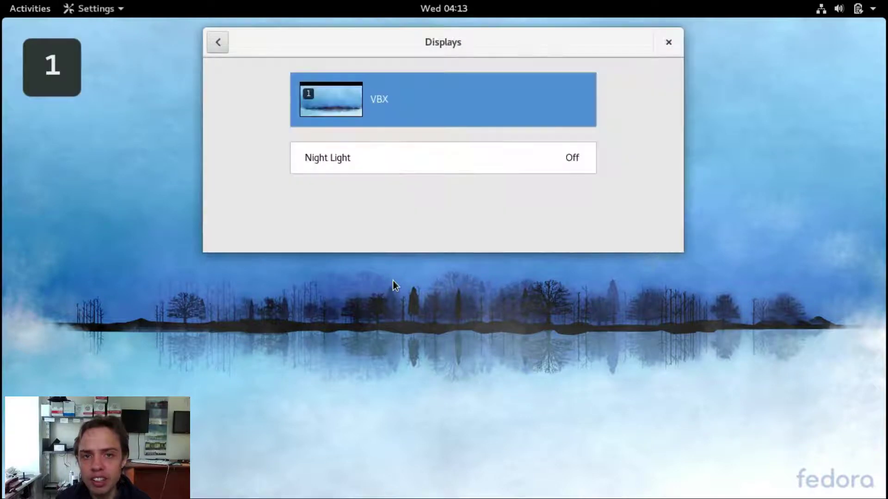
pyautogui.click(373, 163)
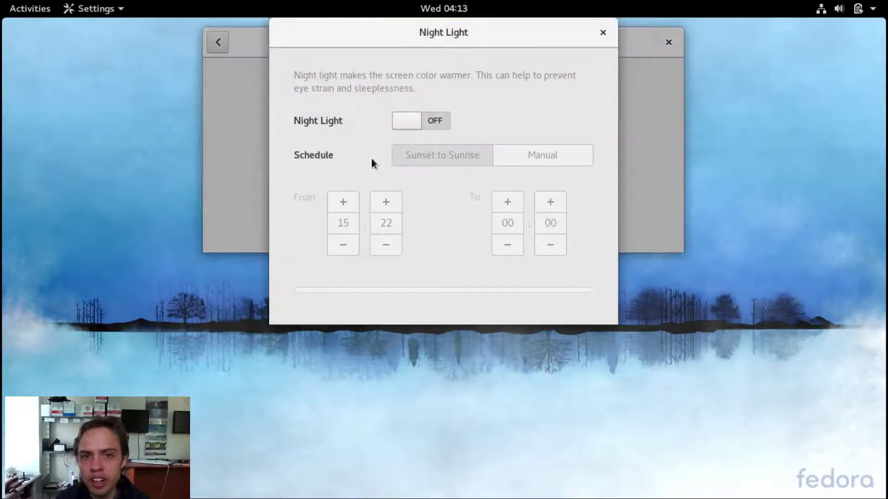
pyautogui.click(430, 119)
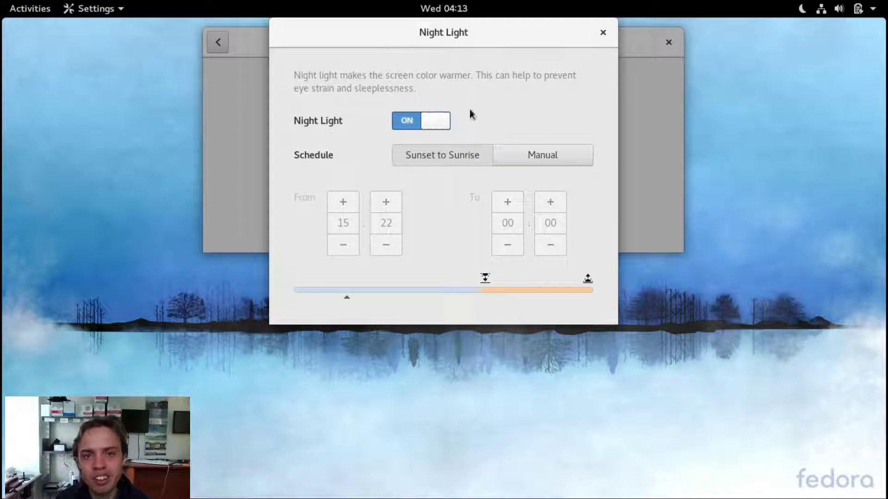
pyautogui.click(602, 34)
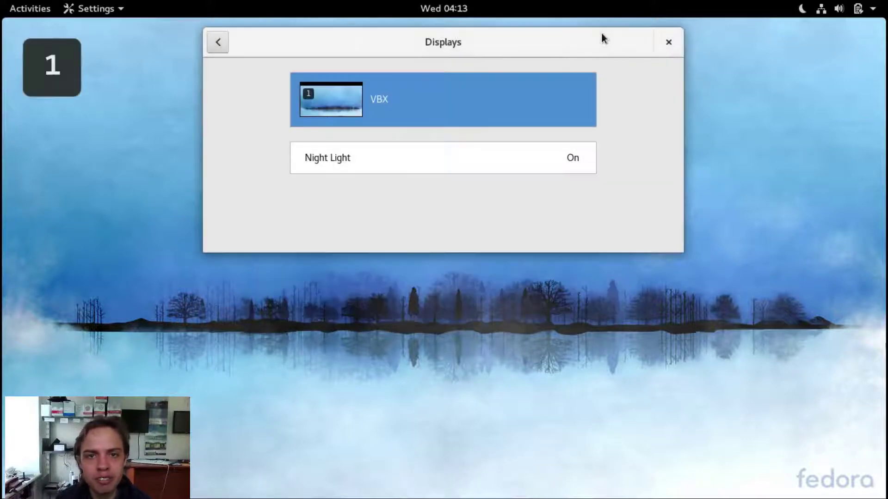
# Step: Check the VBX display's resolution list and keep it at 1360 × 768 without applying changes
pyautogui.click(355, 94)
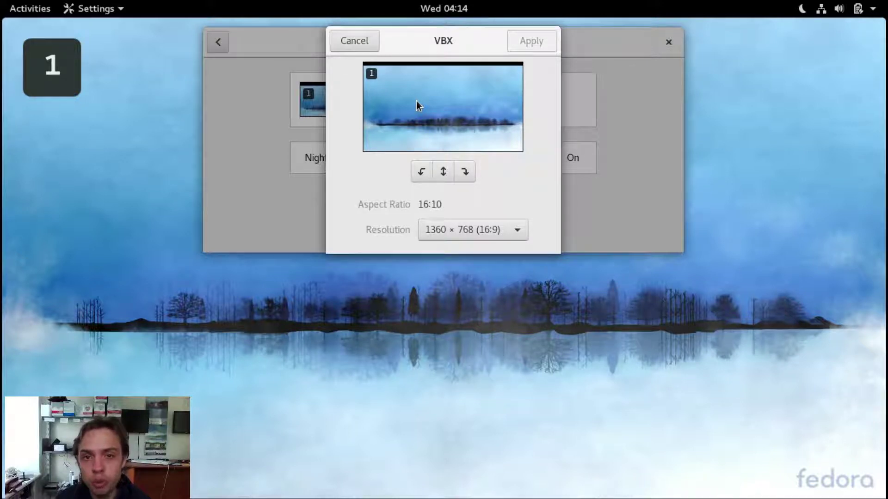
pyautogui.click(471, 230)
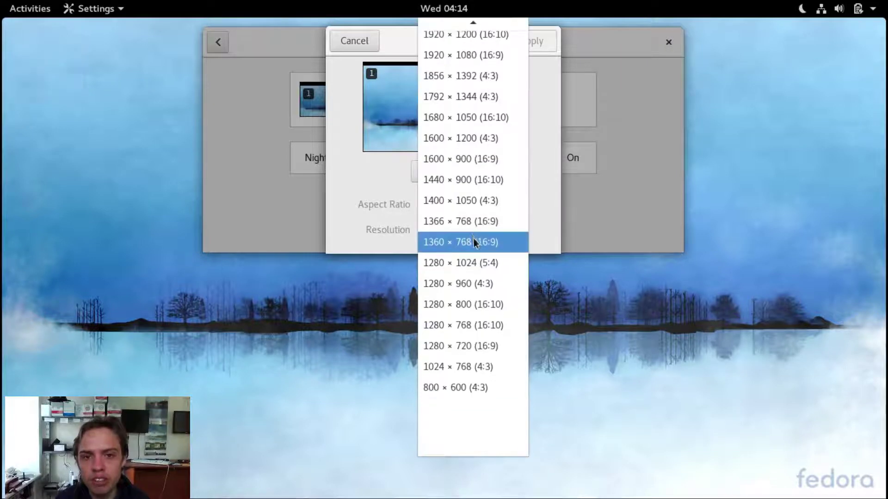
pyautogui.click(473, 239)
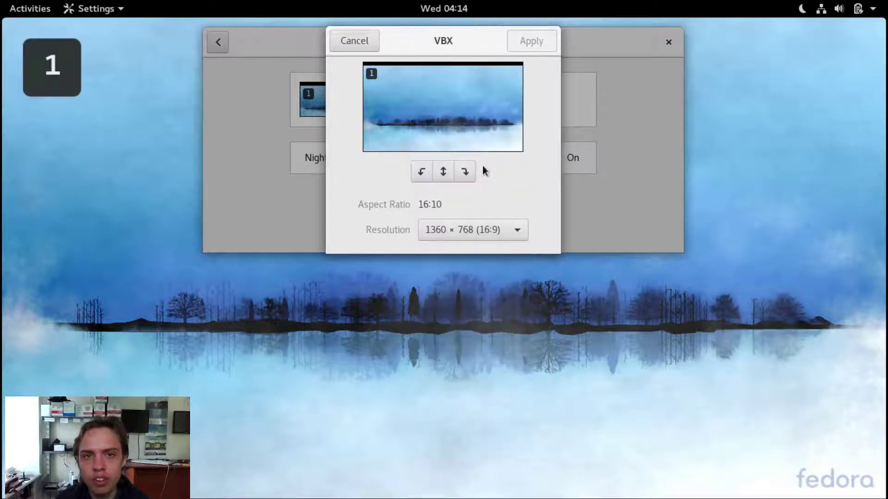
pyautogui.click(363, 43)
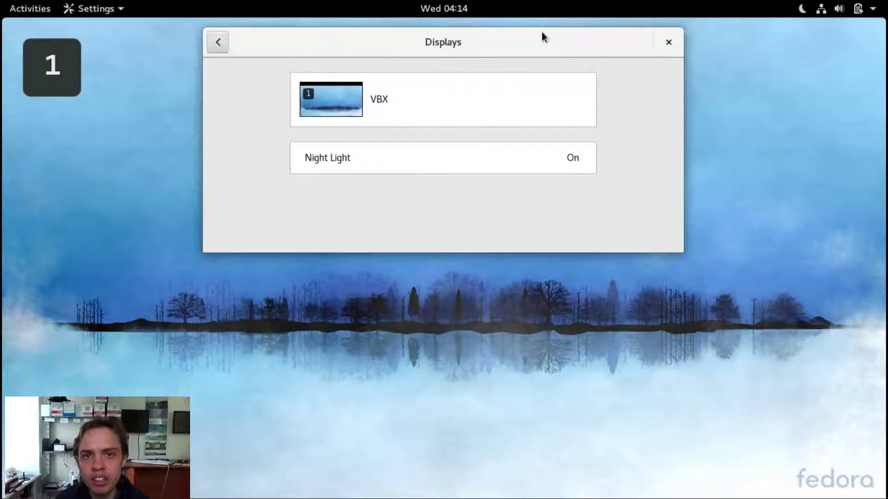
pyautogui.click(668, 43)
pyautogui.rightClick(465, 147)
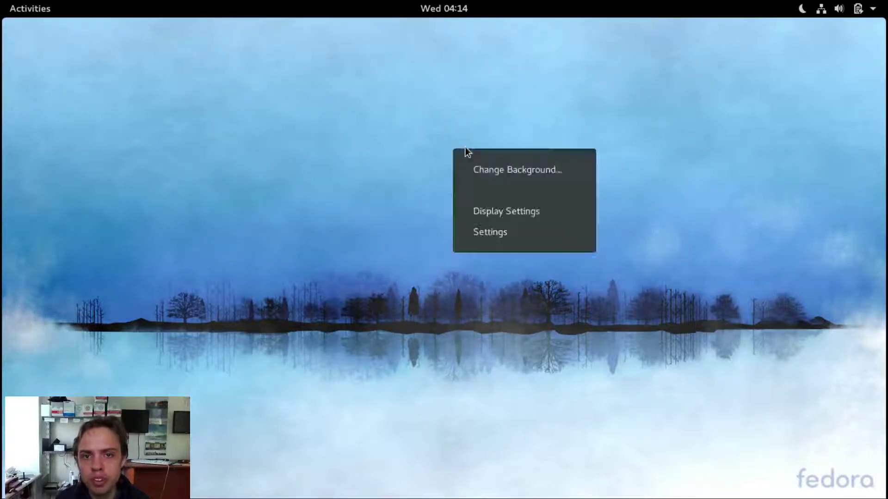
pyautogui.click(480, 232)
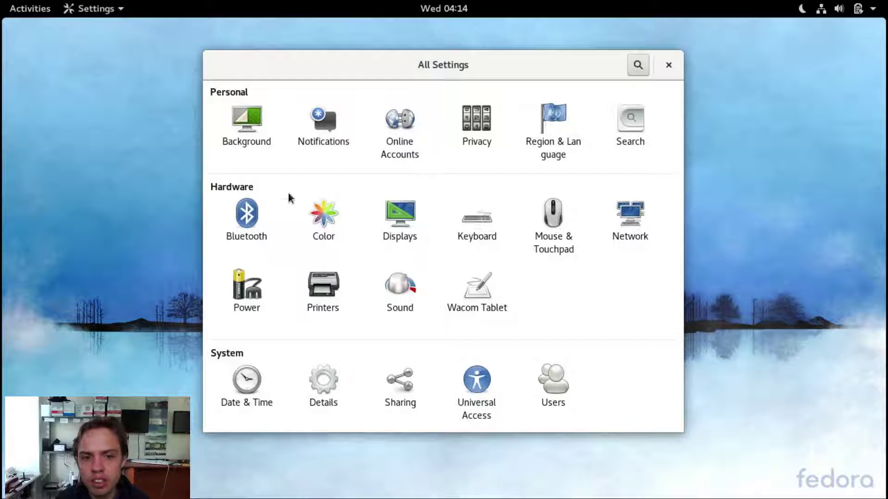
pyautogui.click(327, 380)
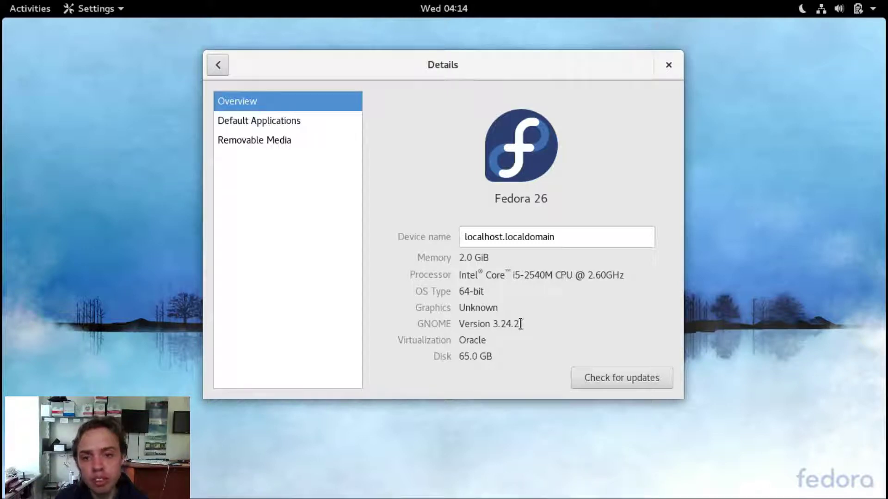
pyautogui.click(666, 66)
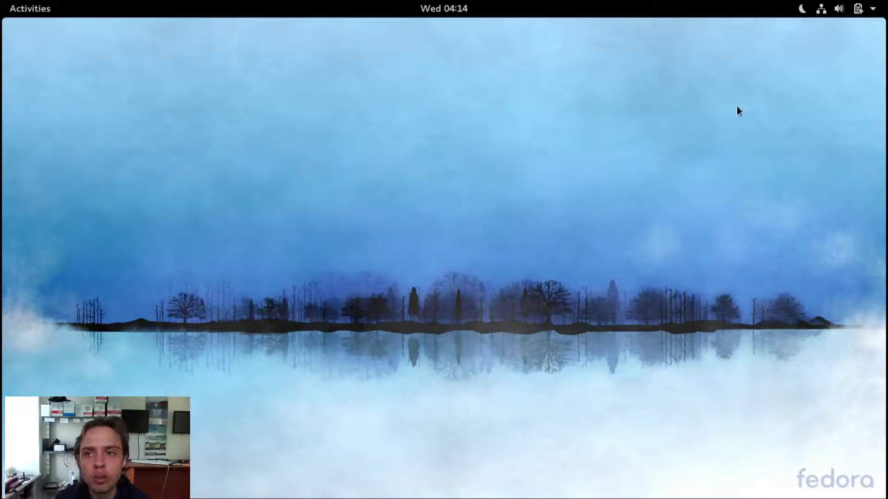
# Step: Open the system status menu and expand, then collapse, the wired connection options
pyautogui.click(871, 8)
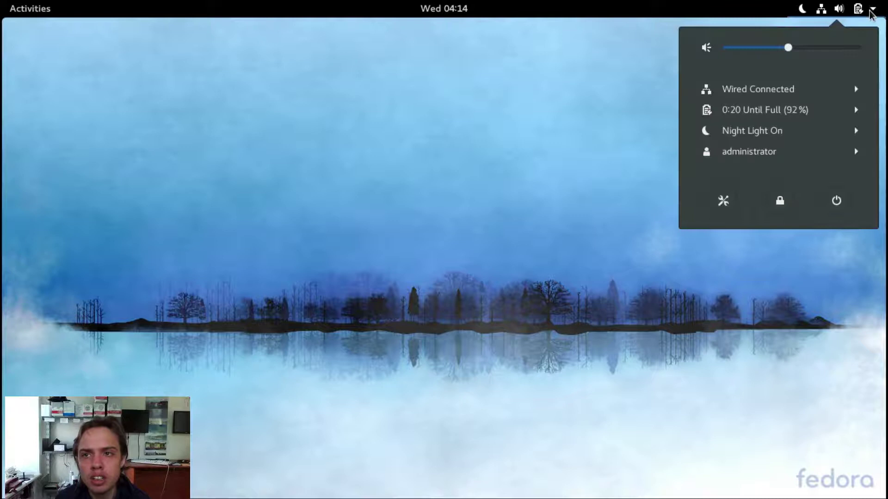
pyautogui.click(831, 93)
pyautogui.click(830, 93)
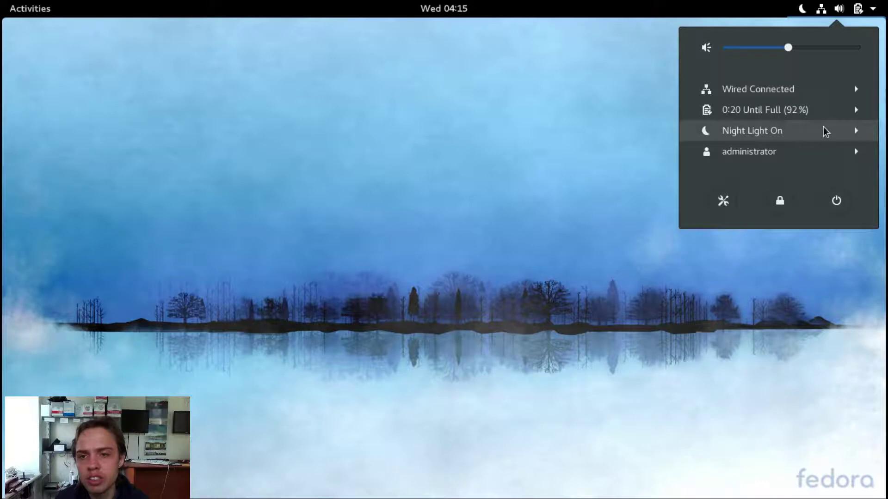
# Step: View the user account settings, close them, and reopen the system status menu
pyautogui.click(823, 148)
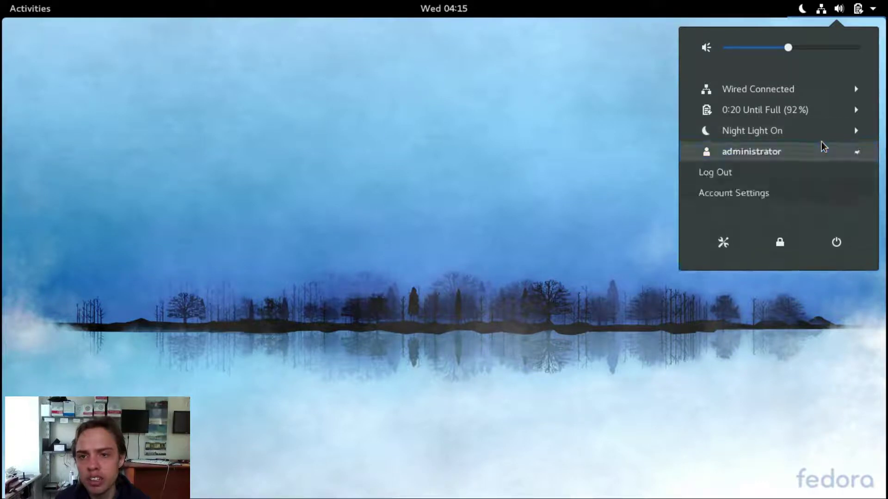
pyautogui.click(803, 193)
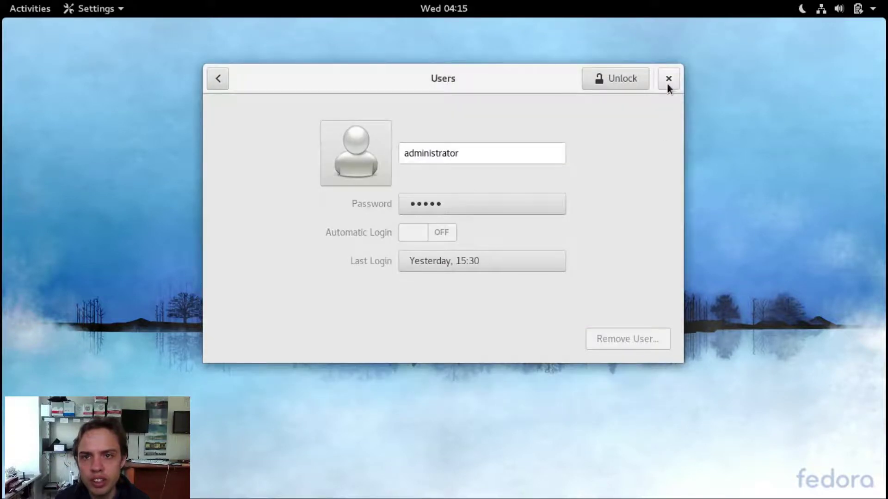
pyautogui.click(669, 82)
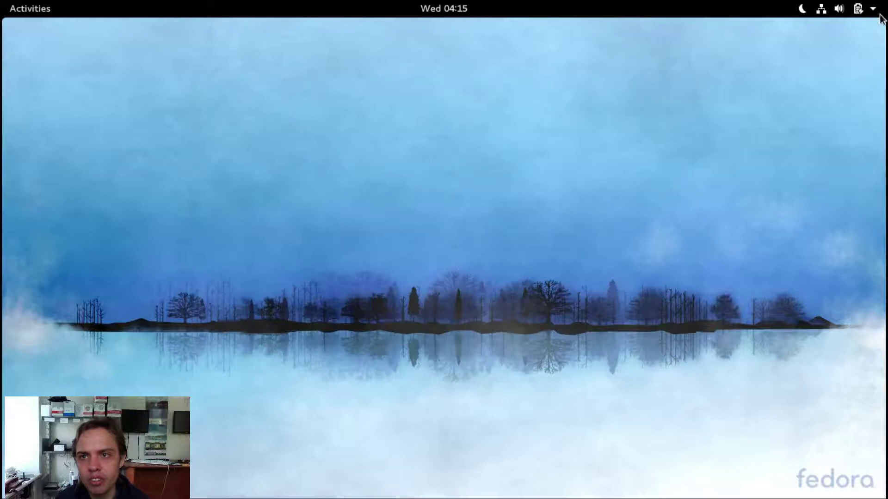
pyautogui.click(872, 10)
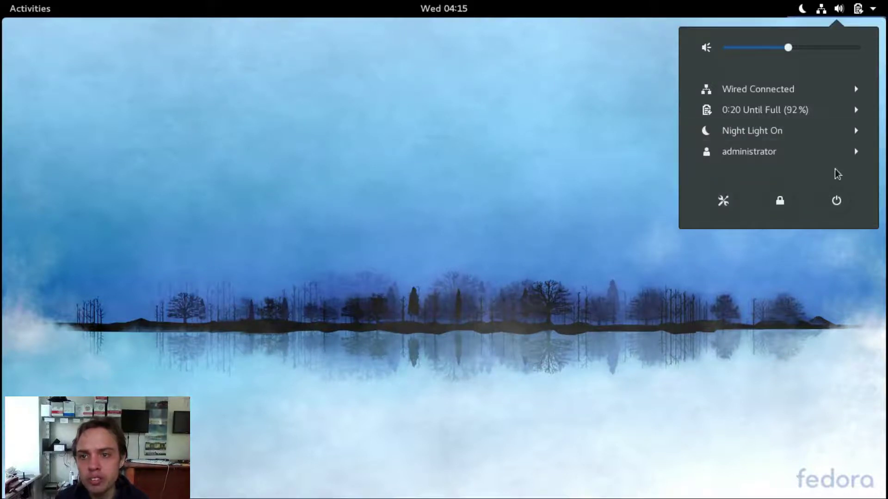
pyautogui.click(836, 195)
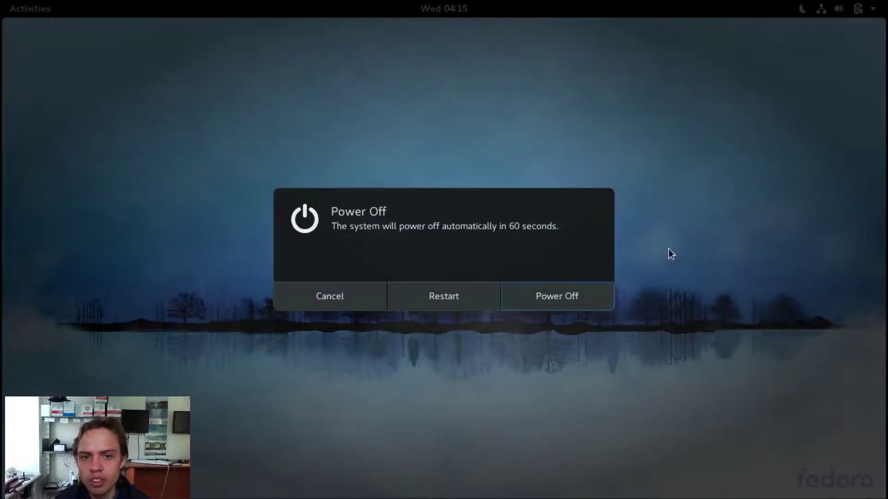
pyautogui.click(337, 299)
pyautogui.click(870, 9)
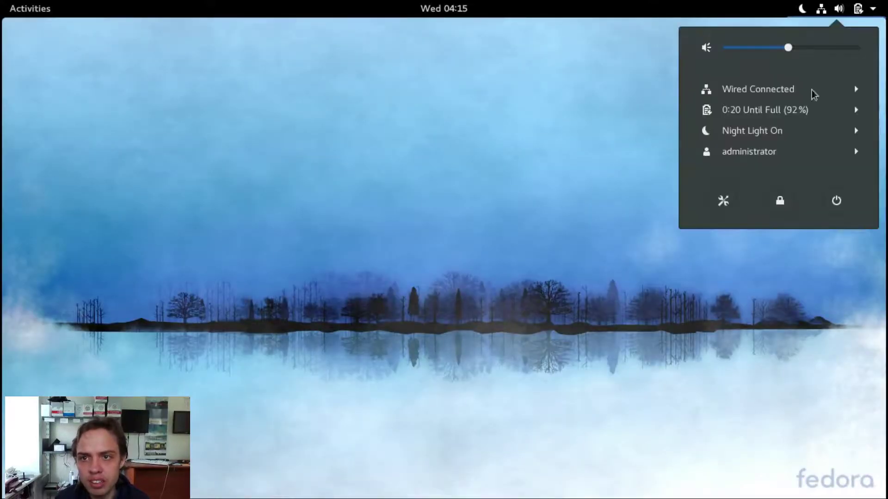
pyautogui.click(778, 201)
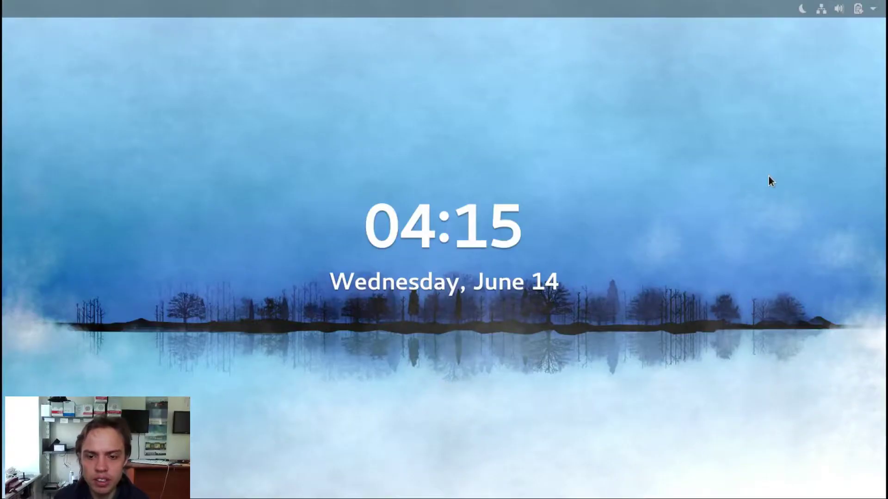
pyautogui.click(769, 176)
pyautogui.write('******')
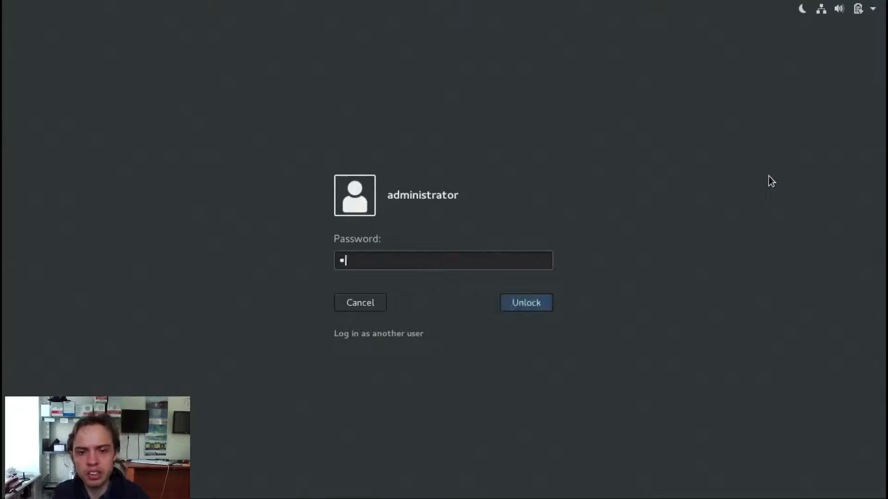
pyautogui.press('Return')
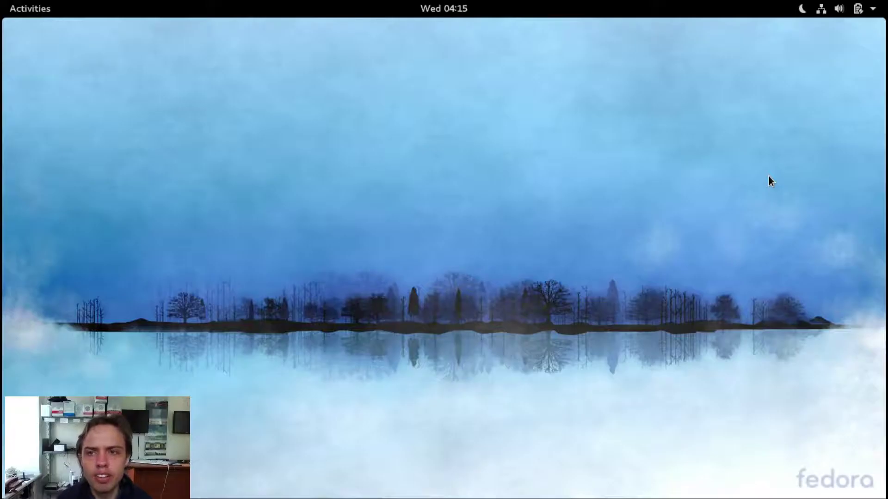
pyautogui.click(876, 6)
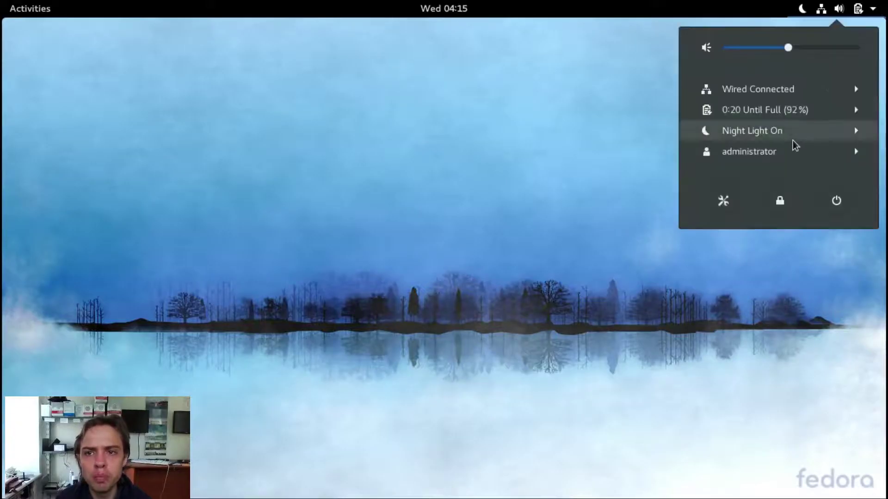
pyautogui.click(723, 201)
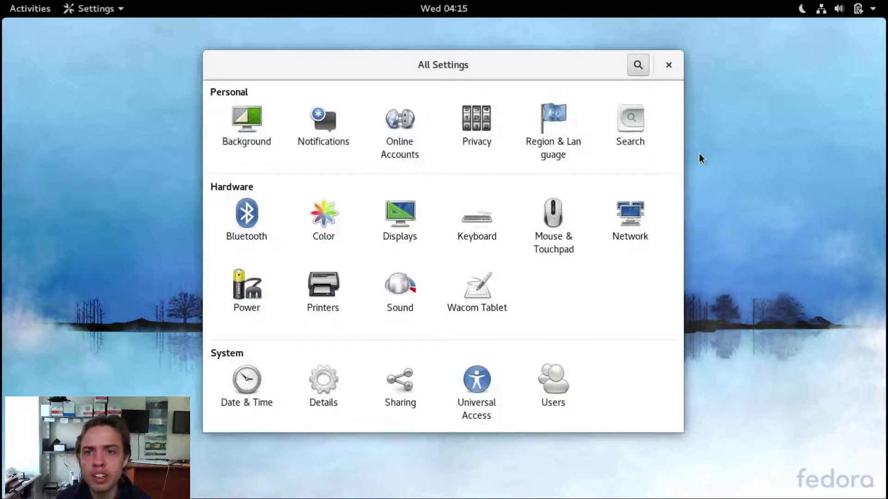
pyautogui.click(668, 65)
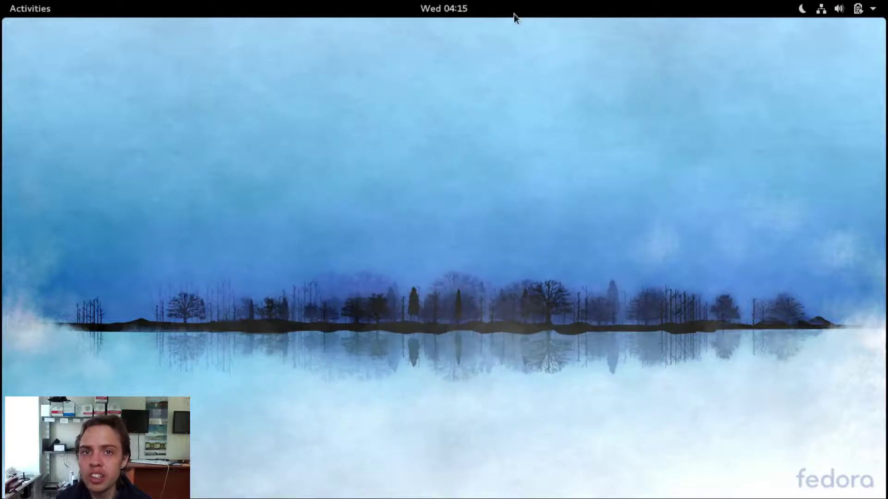
pyautogui.click(459, 9)
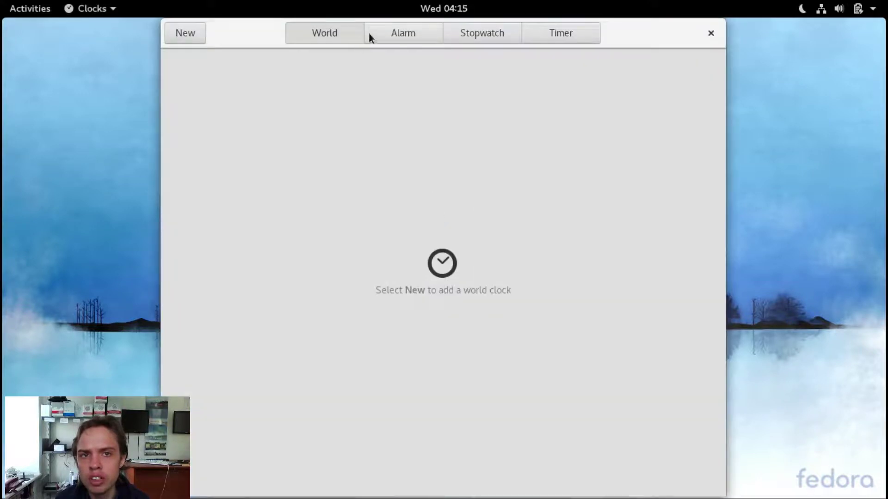
pyautogui.click(383, 30)
pyautogui.click(473, 33)
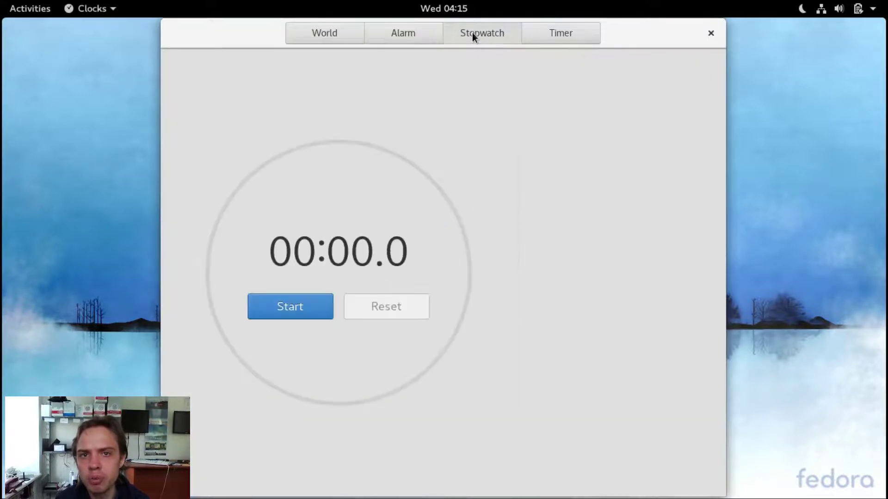
pyautogui.click(571, 29)
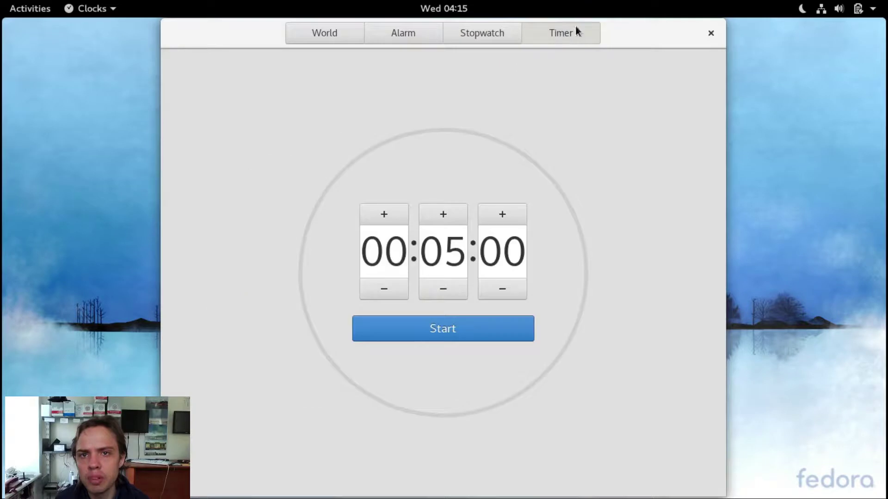
pyautogui.click(710, 33)
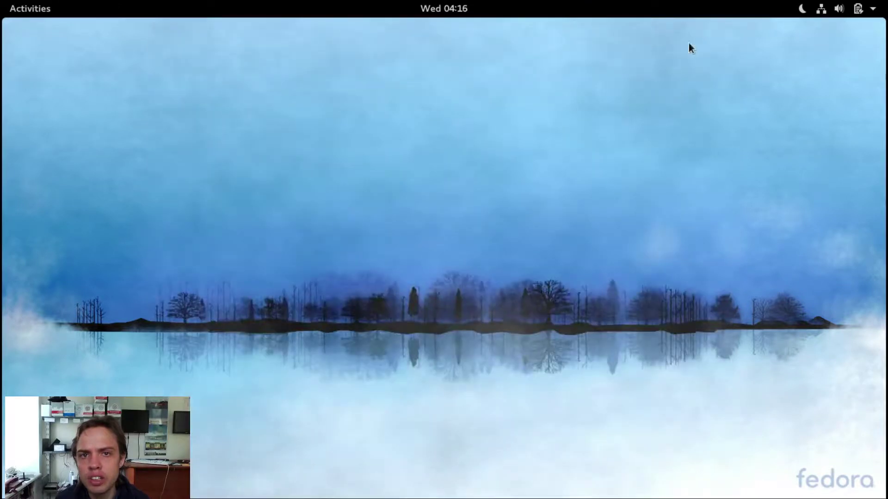
# Step: From the calendar panel, search 'saint p' and set Saint Petersburg, Russia as the weather location
pyautogui.click(435, 8)
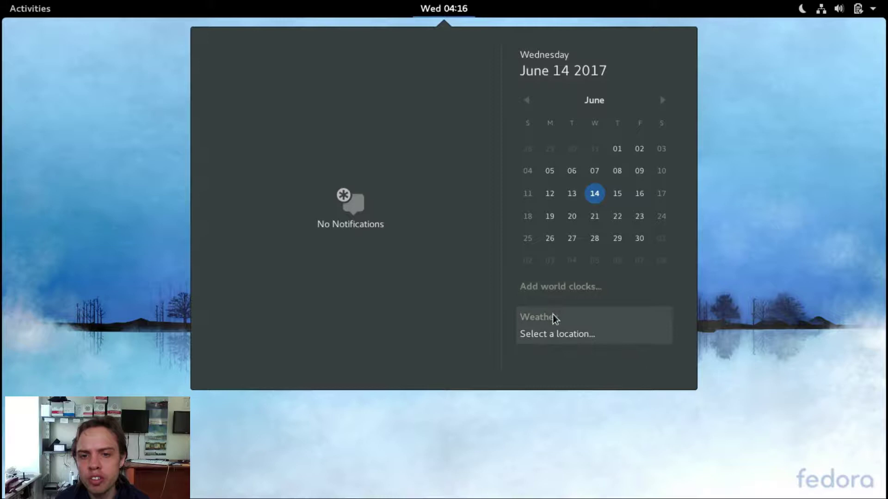
pyautogui.click(561, 333)
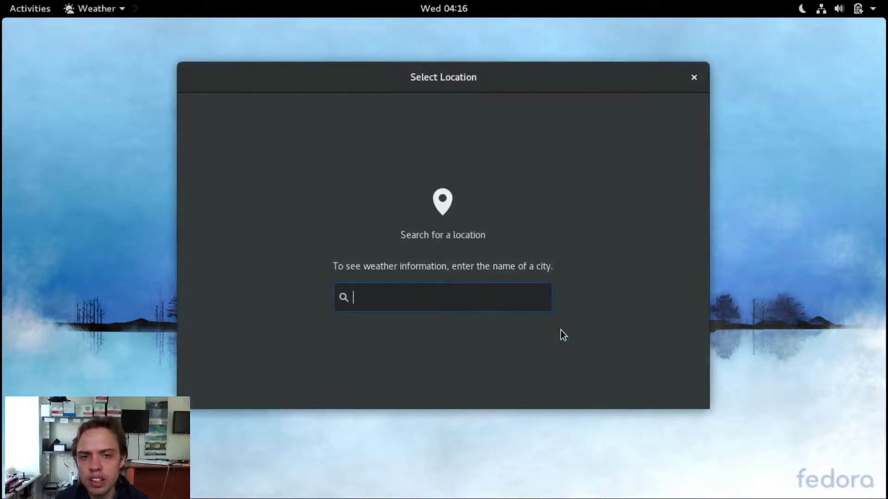
pyautogui.write('st')
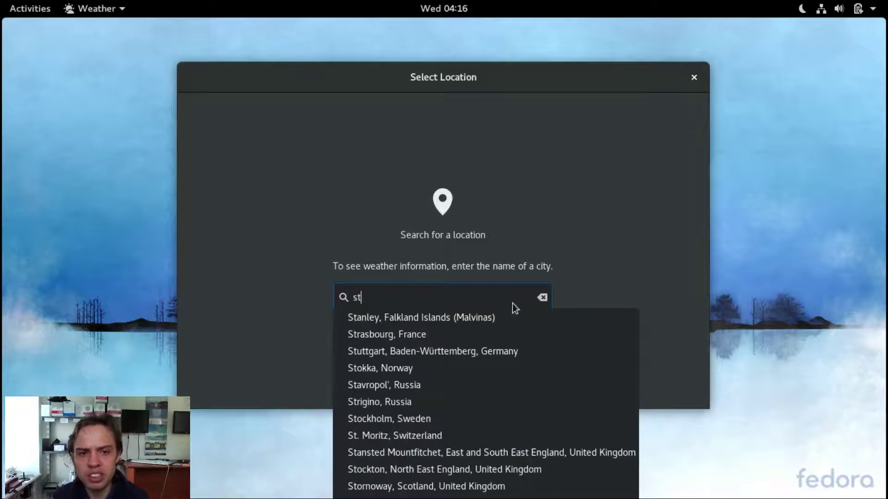
pyautogui.press('BackSpace')
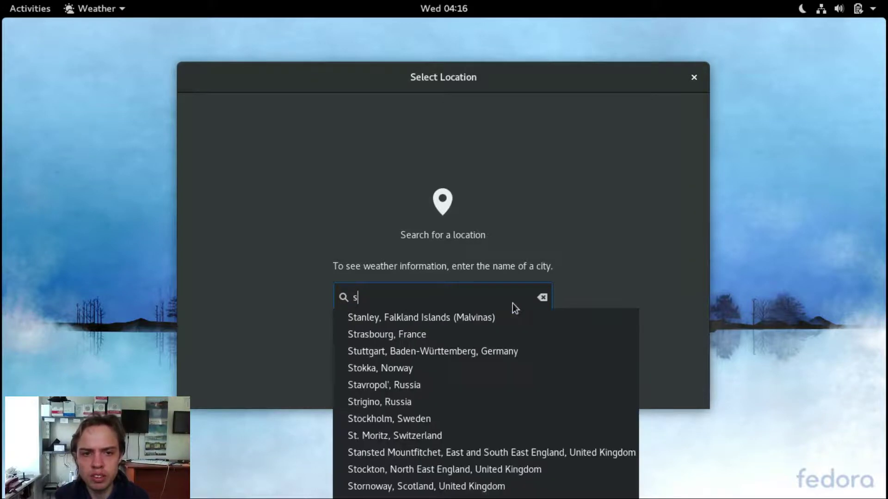
pyautogui.write('a')
pyautogui.write('i')
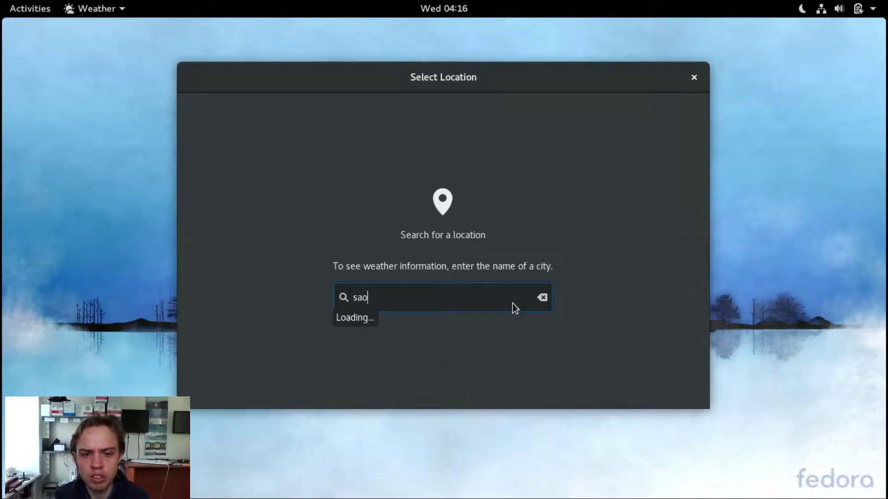
pyautogui.write('nt p')
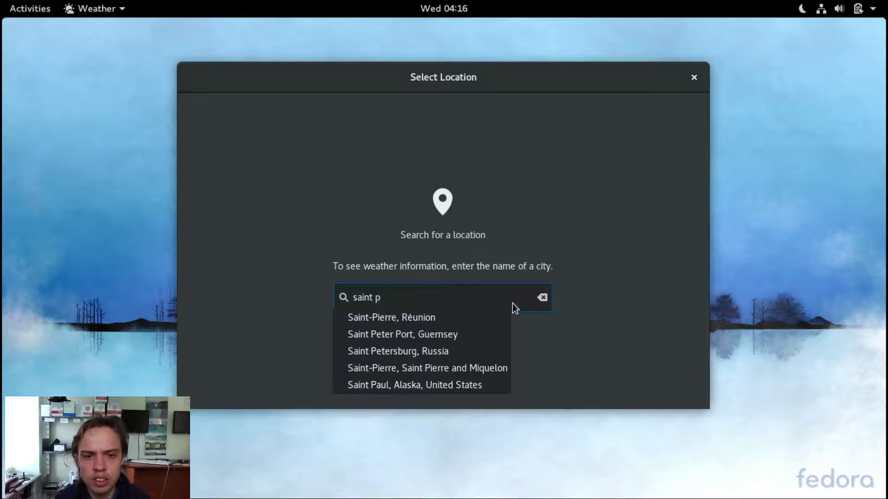
pyautogui.click(464, 347)
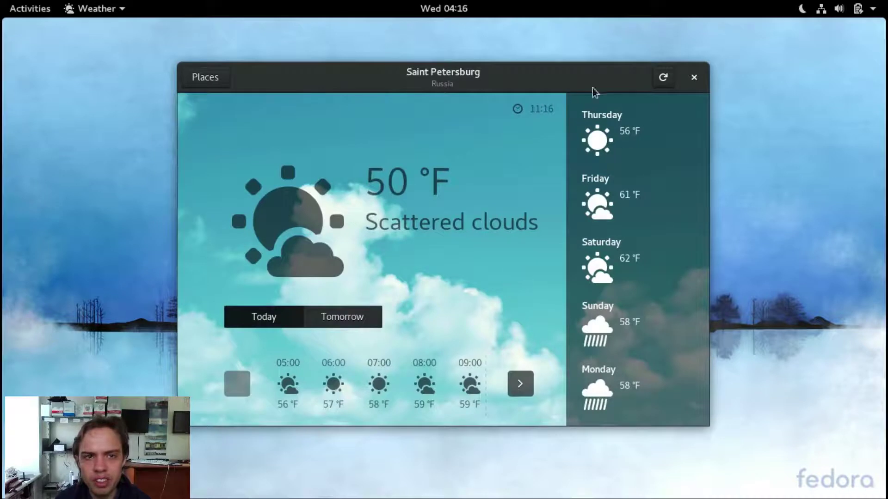
# Step: Set the Weather temperature unit to Celsius
pyautogui.click(70, 8)
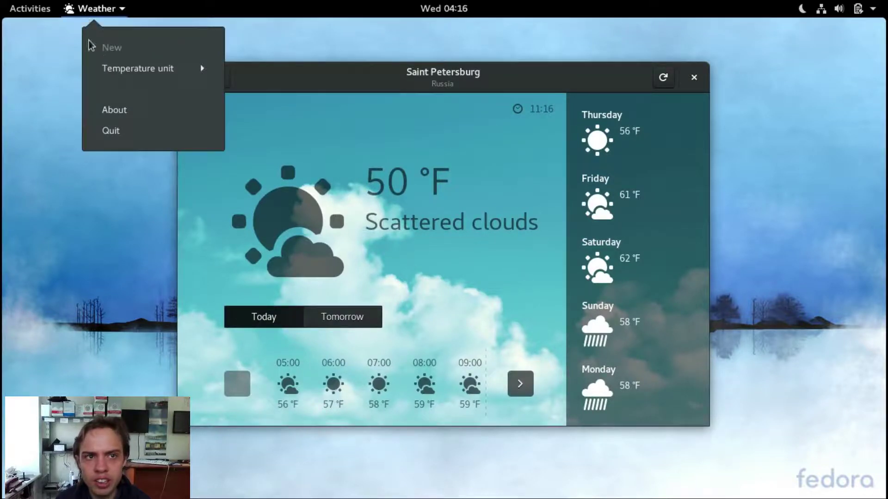
pyautogui.click(196, 66)
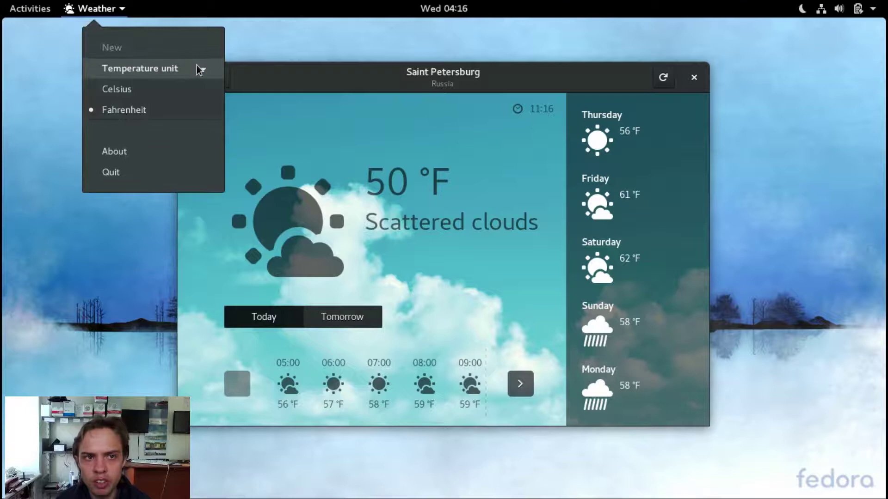
pyautogui.click(165, 87)
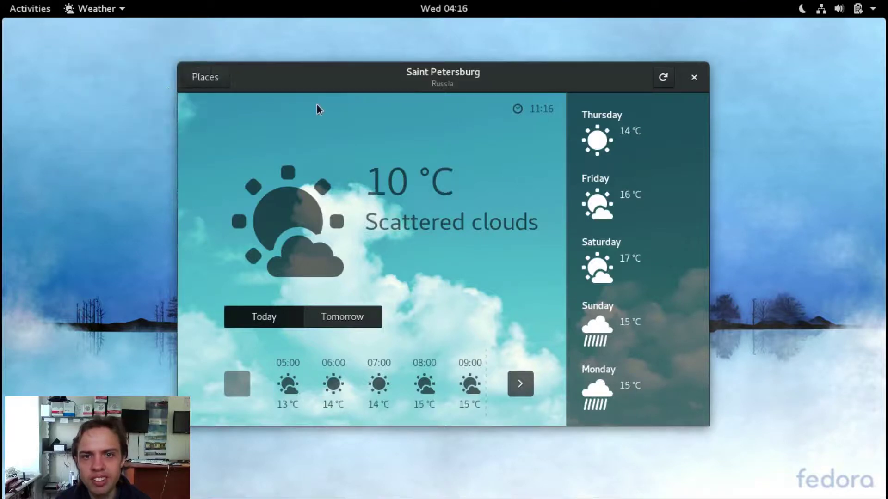
# Step: Close Weather and launch the Files file manager from the overview
pyautogui.click(694, 79)
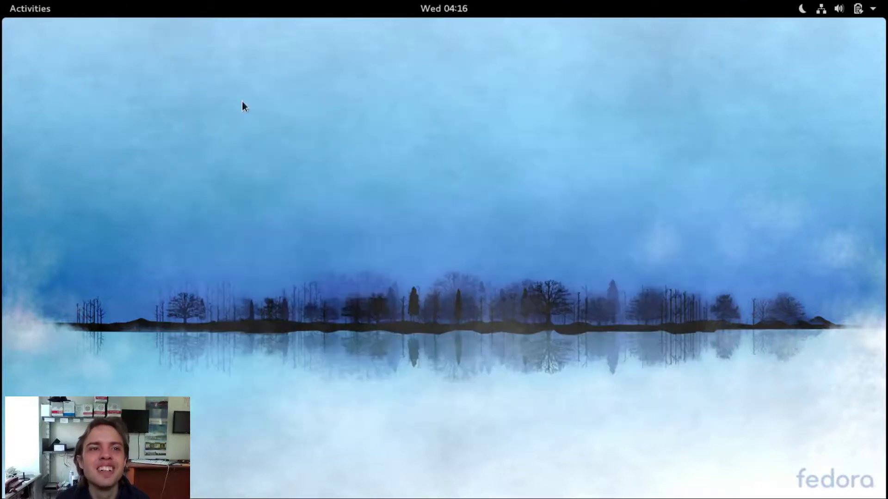
pyautogui.click(35, 13)
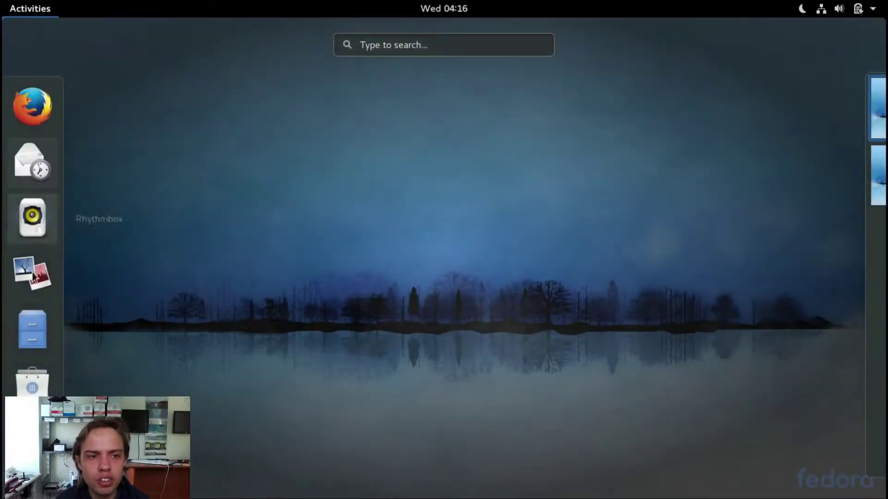
pyautogui.click(32, 339)
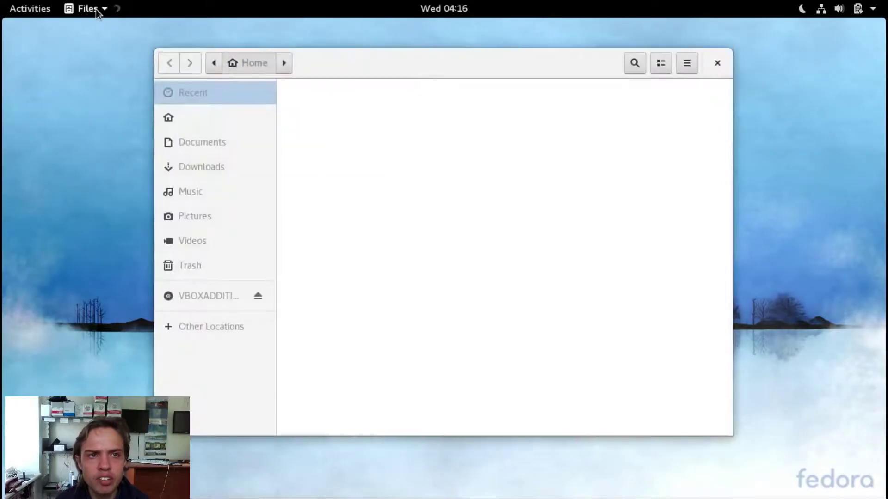
# Step: View the Files About dialog (version 3.24.1), close it, and return to the overview
pyautogui.click(96, 9)
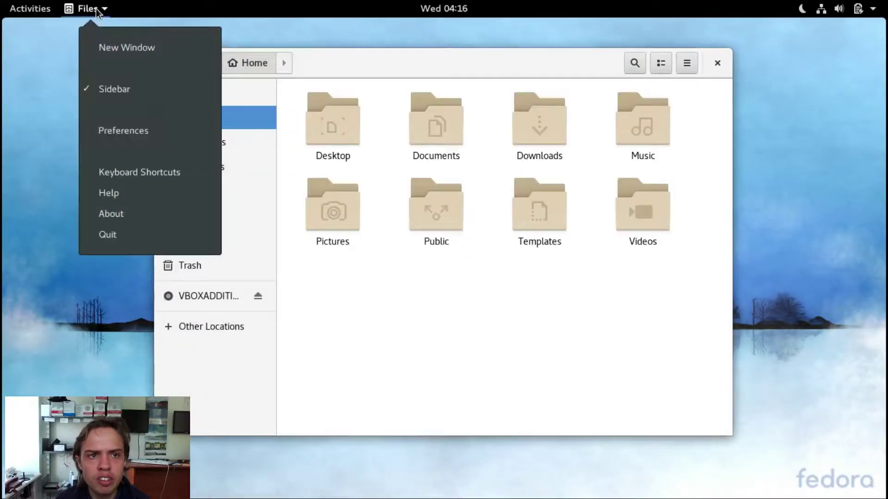
pyautogui.click(108, 213)
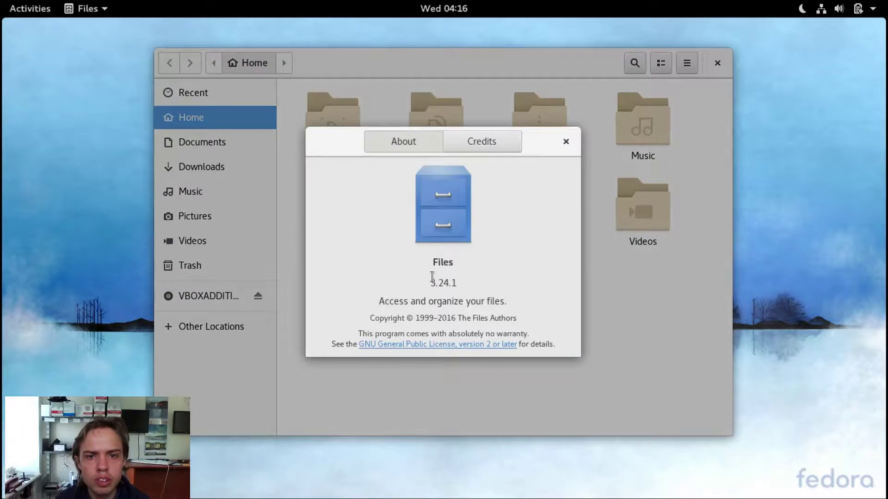
pyautogui.click(566, 142)
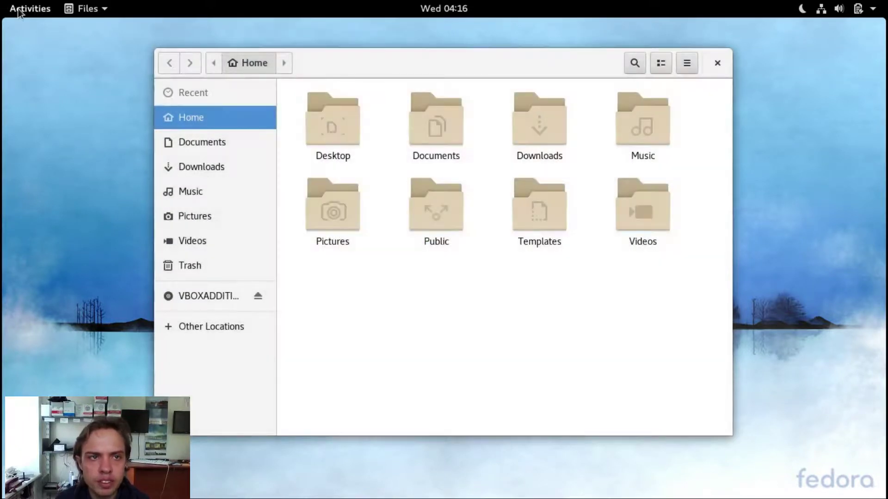
pyautogui.click(17, 9)
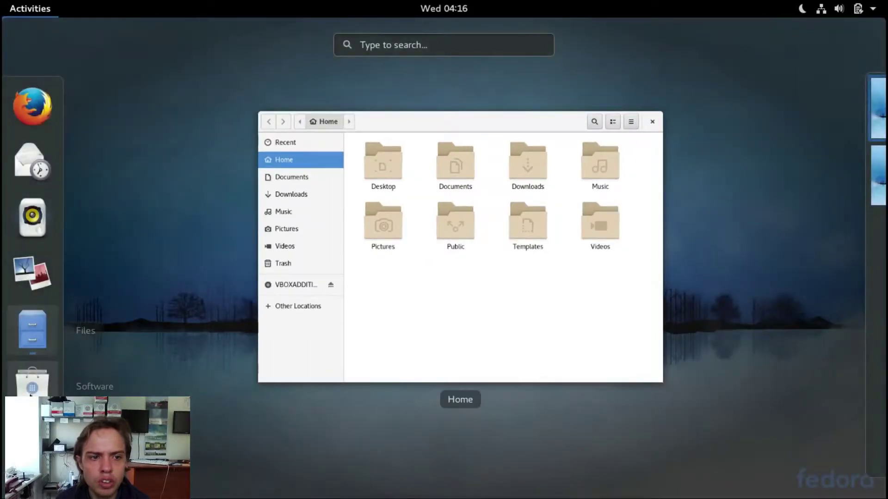
# Step: Launch Software, dismiss its welcome screen, and view its About dialog showing version 3.24.3
pyautogui.click(33, 389)
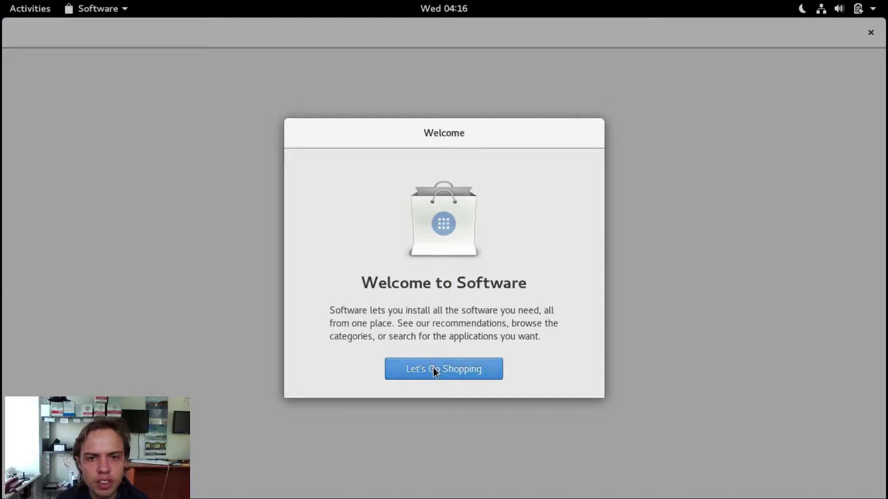
pyautogui.click(434, 369)
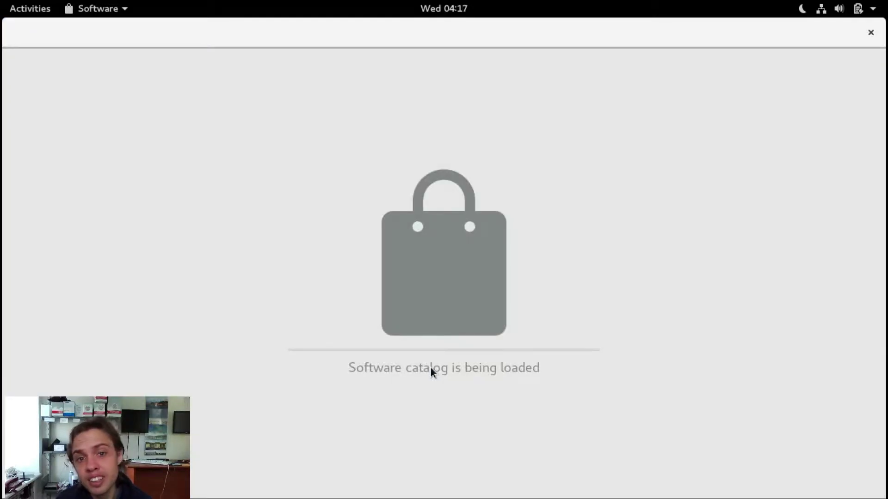
pyautogui.click(95, 8)
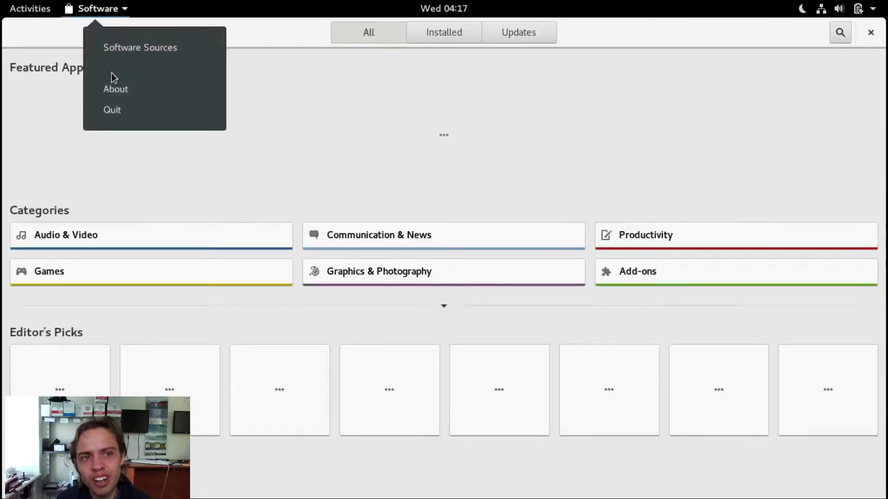
pyautogui.click(120, 90)
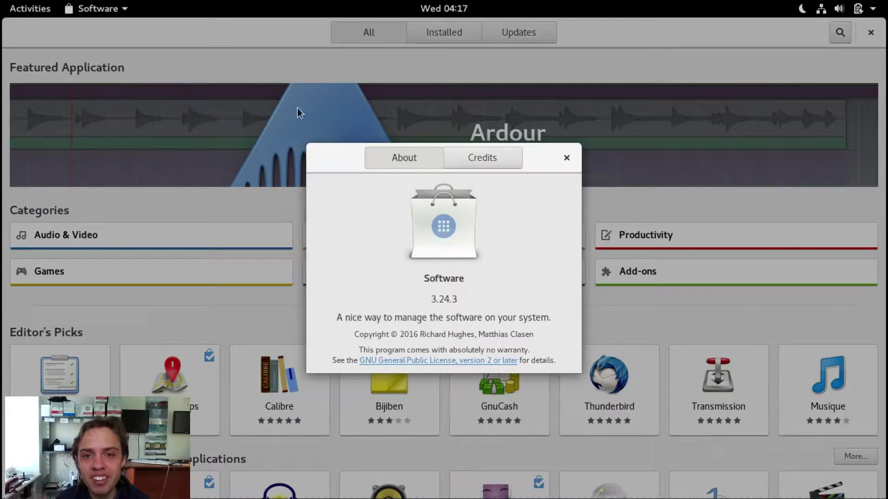
pyautogui.click(567, 159)
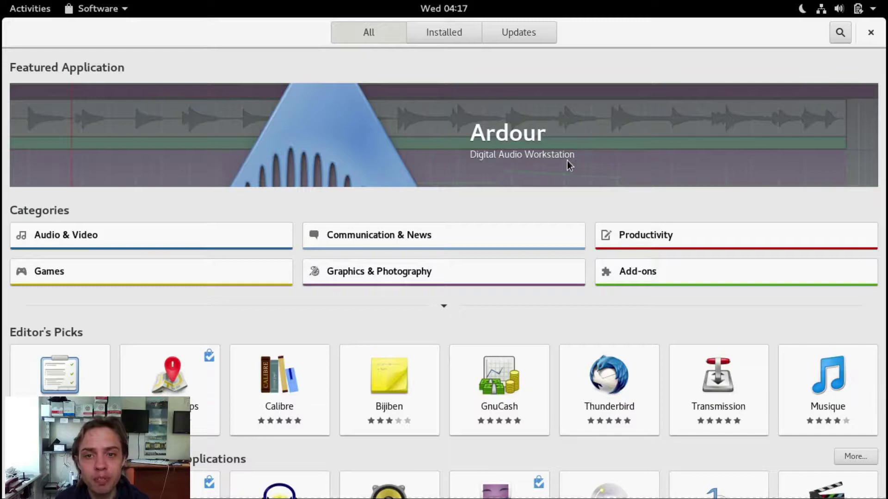
# Step: Close Software, launch Terminal from the app grid, and run uname -r to show 4.11.4-300.fc26.x86_64
pyautogui.click(871, 33)
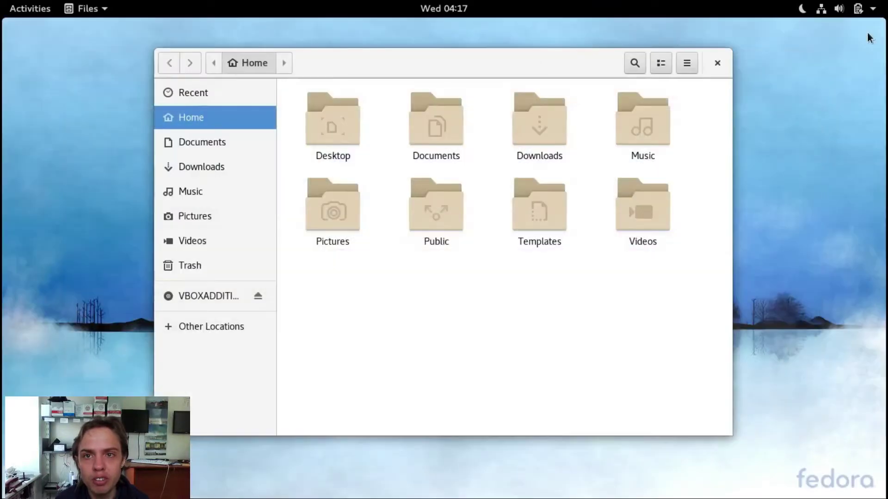
pyautogui.click(34, 10)
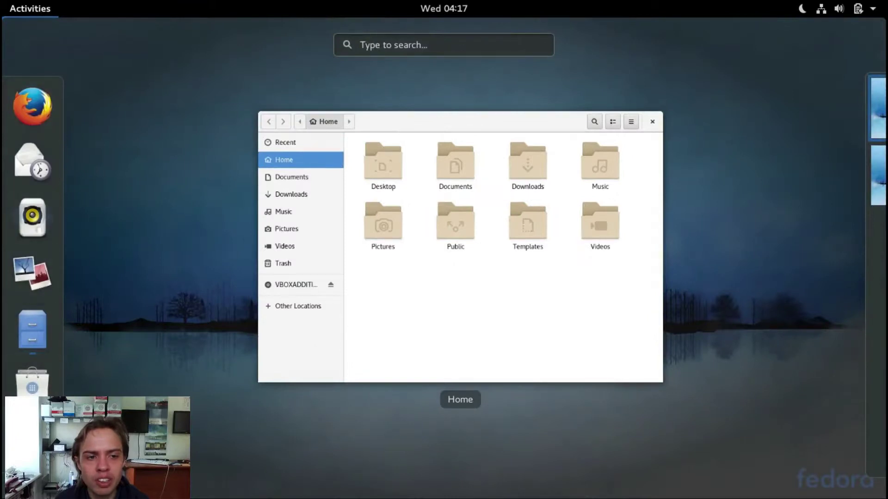
pyautogui.press('super+a')
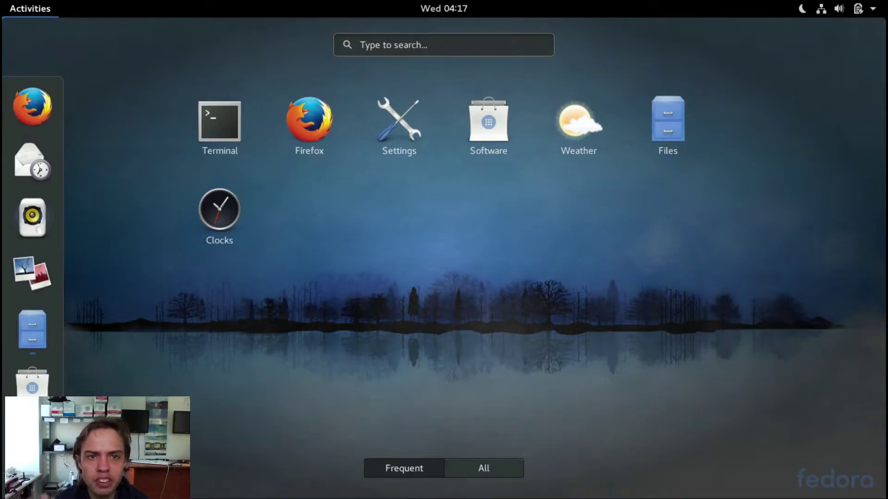
pyautogui.click(231, 115)
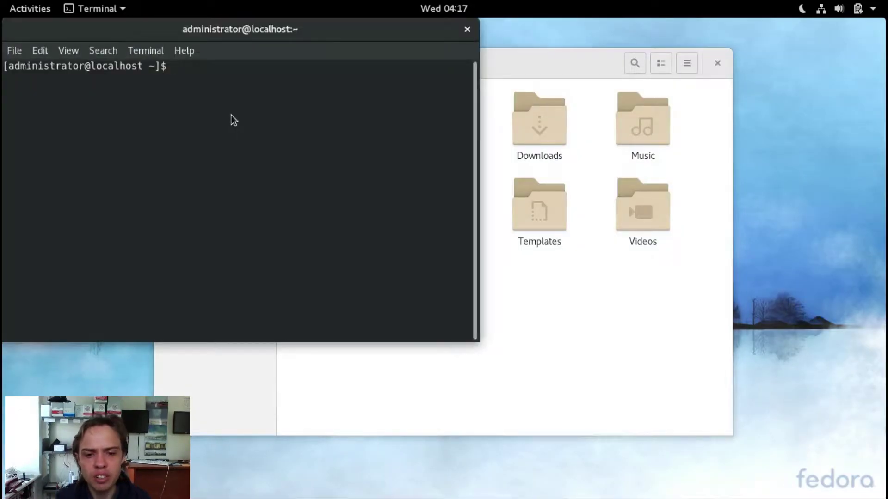
pyautogui.write('uname -r')
pyautogui.press('Return')
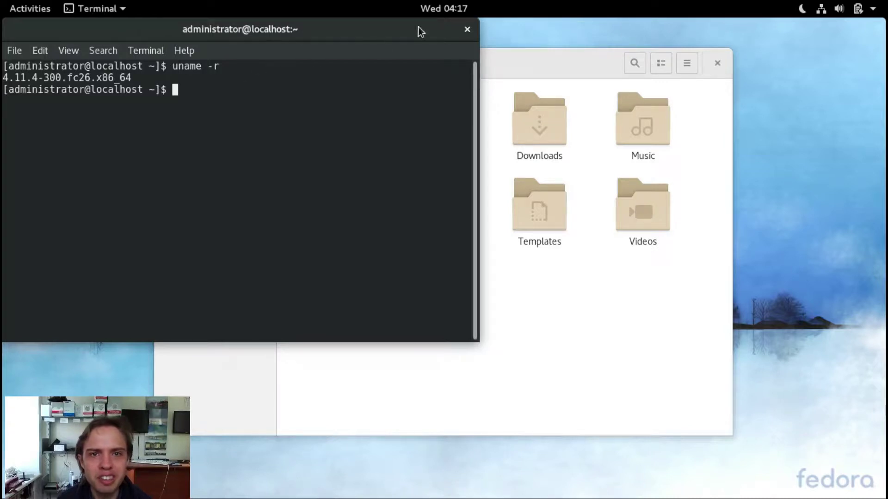
# Step: Close Terminal, launch System Monitor from All apps > Utilities, view its Resources graphs, then close it
pyautogui.click(468, 29)
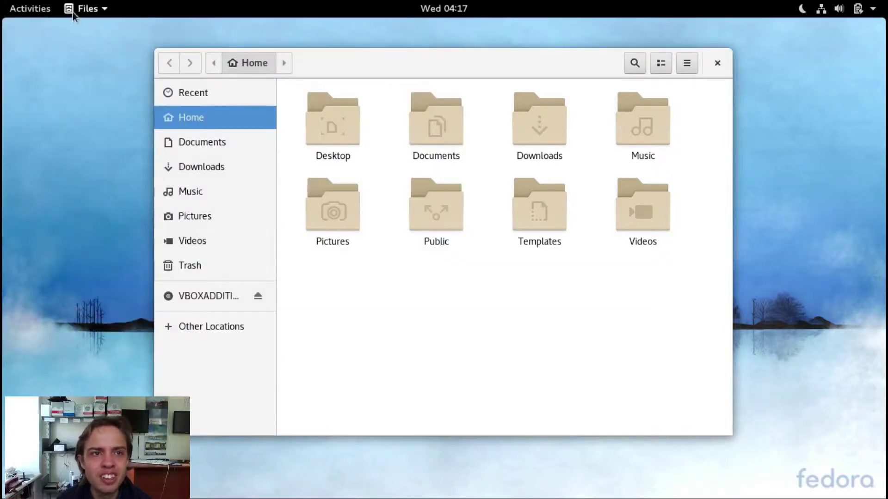
pyautogui.click(49, 8)
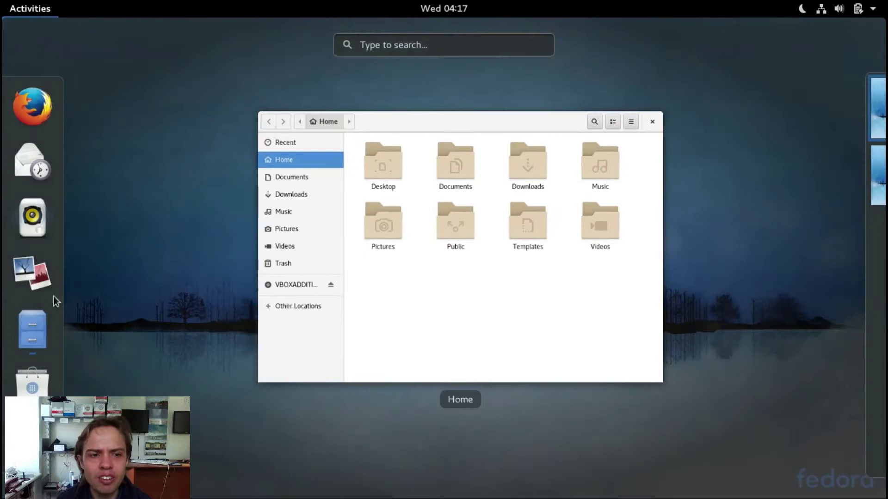
pyautogui.click(26, 481)
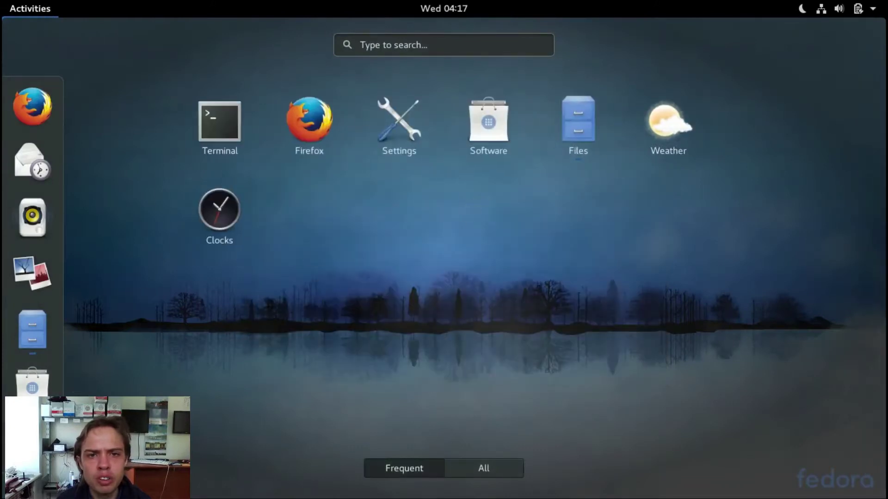
pyautogui.click(474, 469)
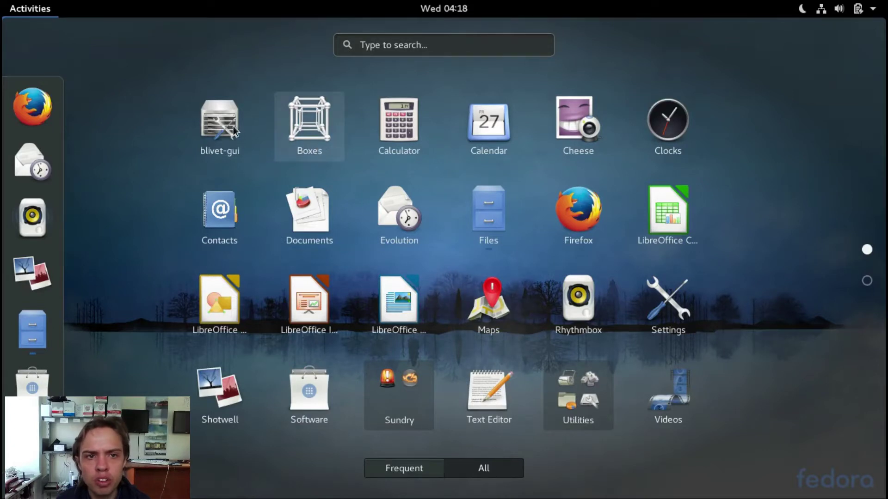
pyautogui.click(595, 393)
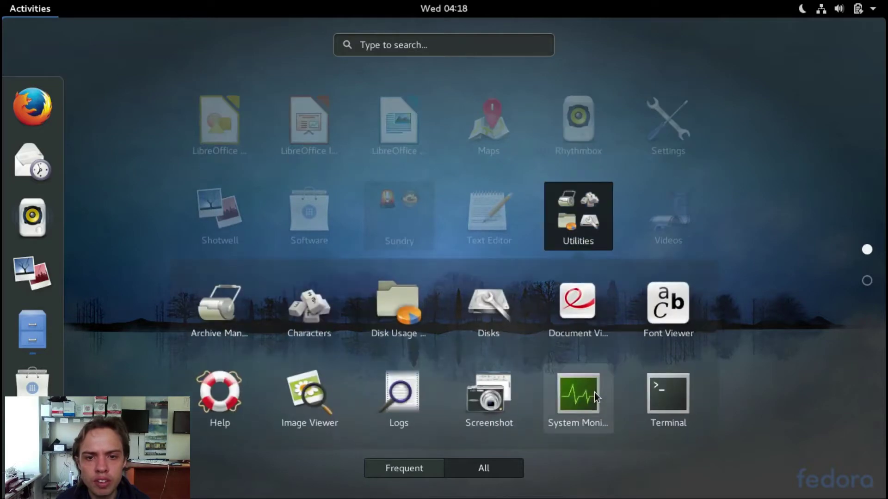
pyautogui.click(584, 399)
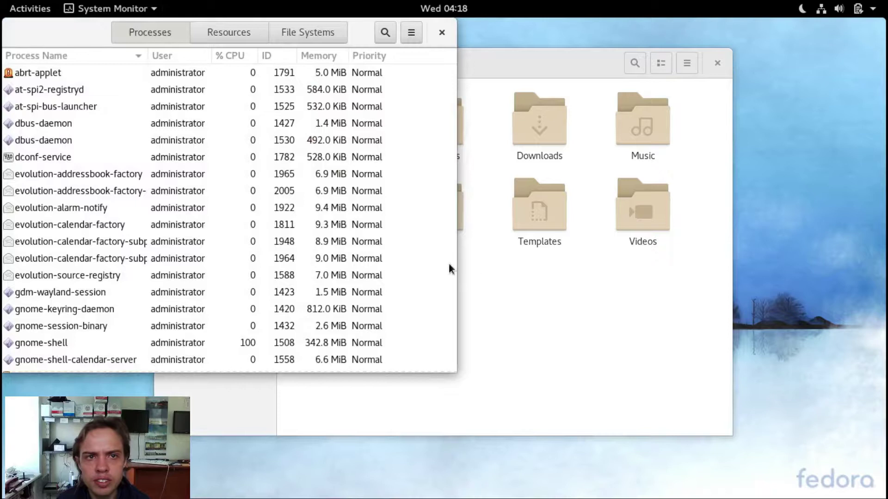
pyautogui.click(221, 32)
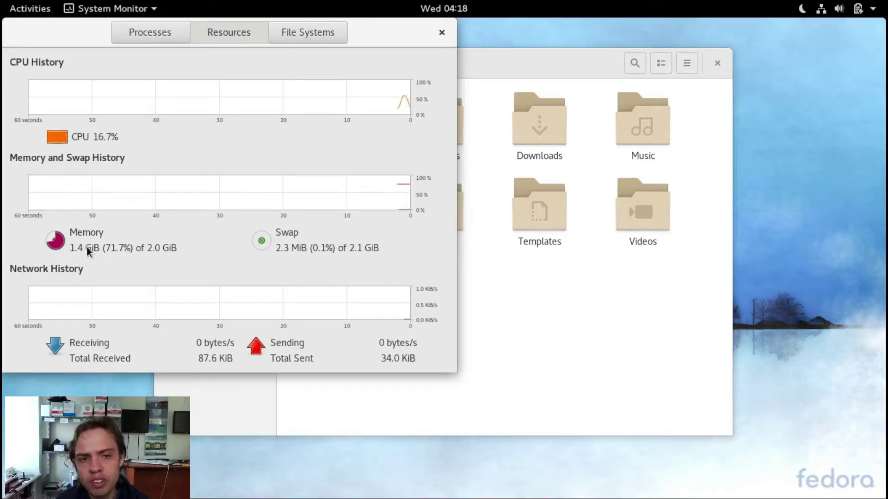
pyautogui.click(442, 33)
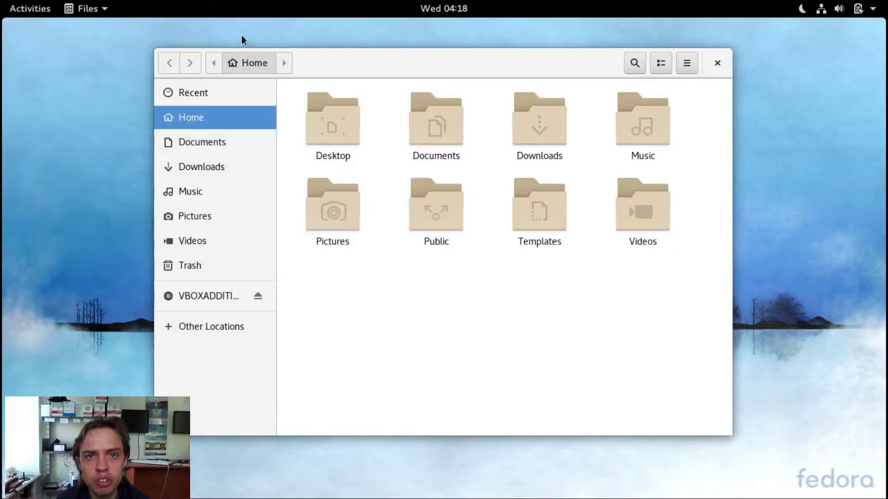
# Step: Search the overview for 'twea' and open GNOME Tweak Tool's page in Software
pyautogui.click(38, 12)
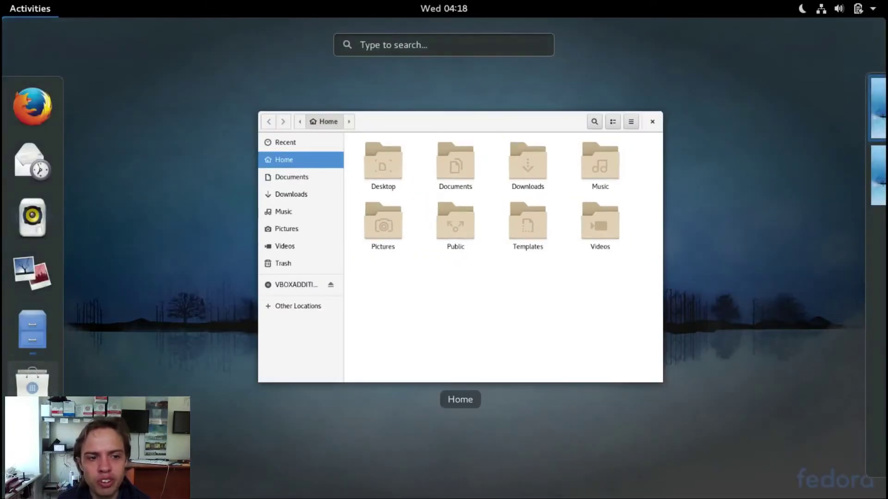
pyautogui.click(32, 439)
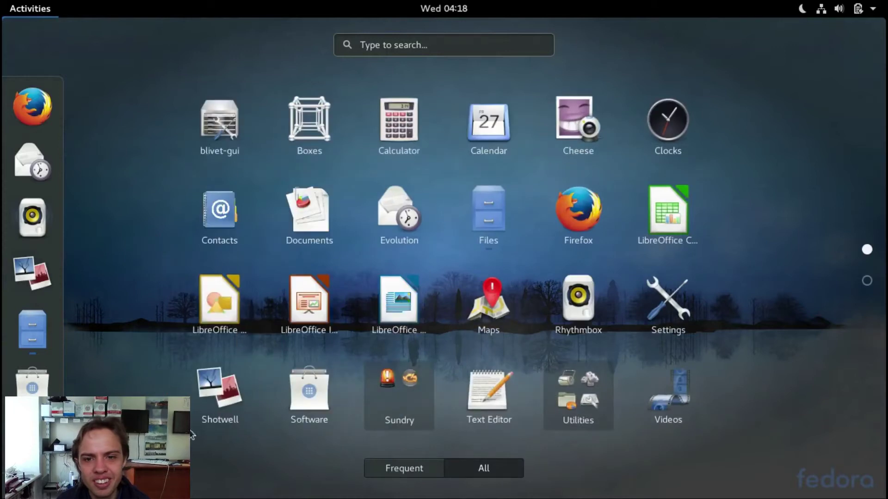
pyautogui.click(866, 283)
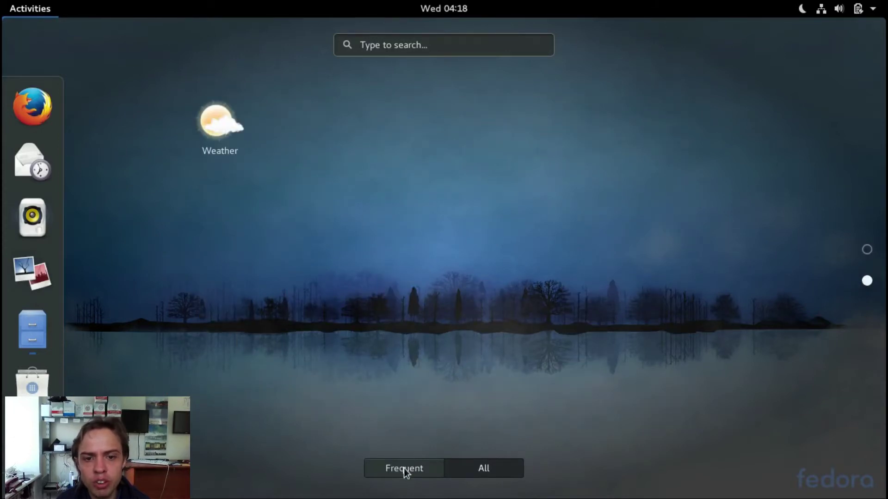
pyautogui.click(378, 45)
pyautogui.write('t')
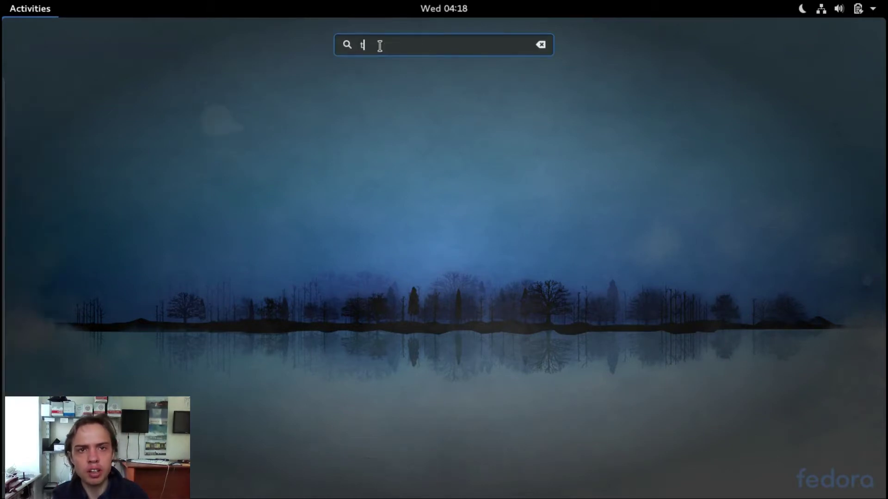
pyautogui.write('we')
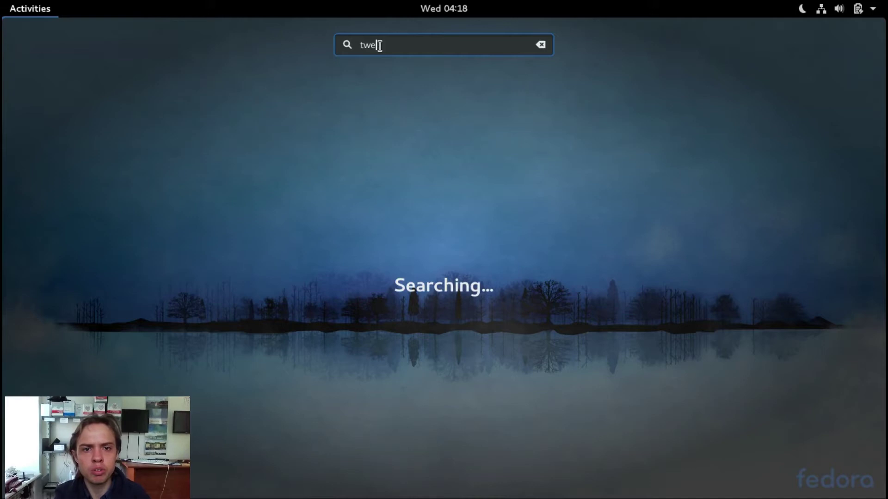
pyautogui.write('a')
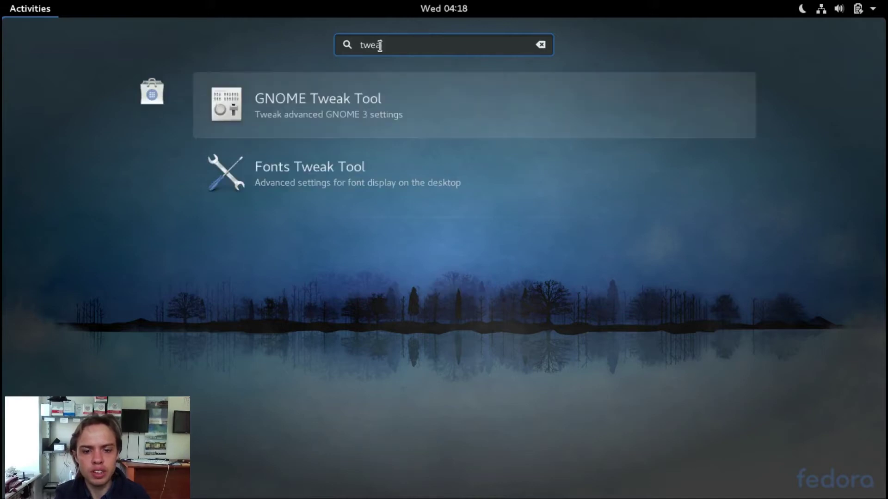
pyautogui.click(359, 106)
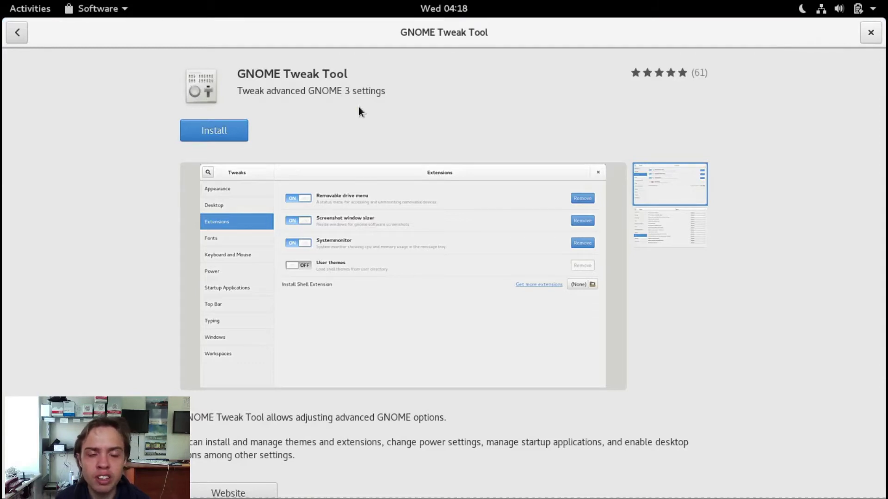
pyautogui.click(41, 7)
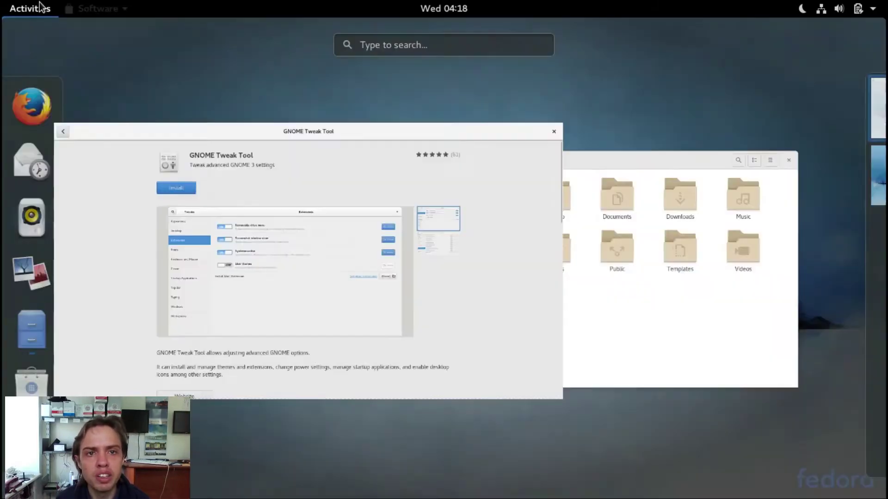
pyautogui.click(40, 7)
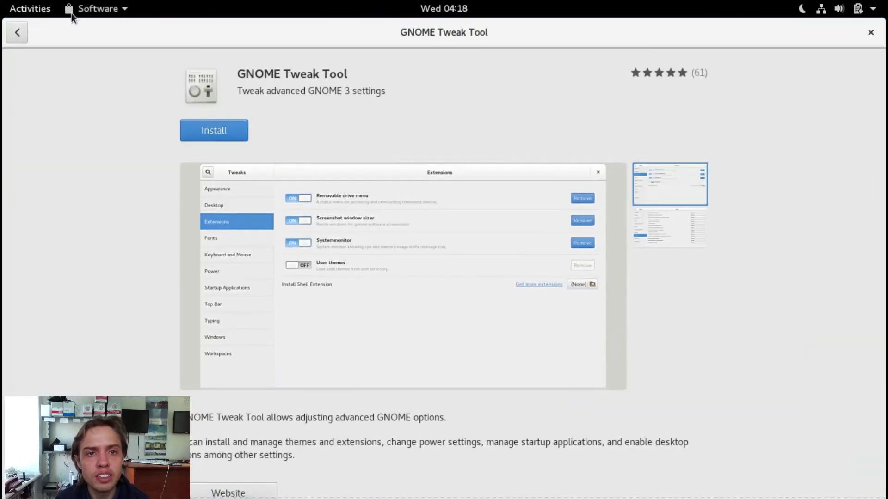
# Step: Close Software and the Files window to leave the bare desktop
pyautogui.click(868, 34)
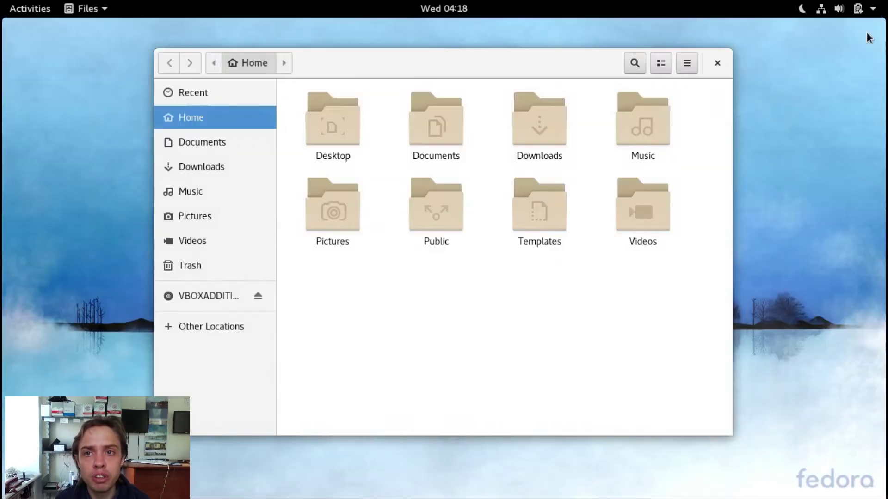
pyautogui.click(721, 63)
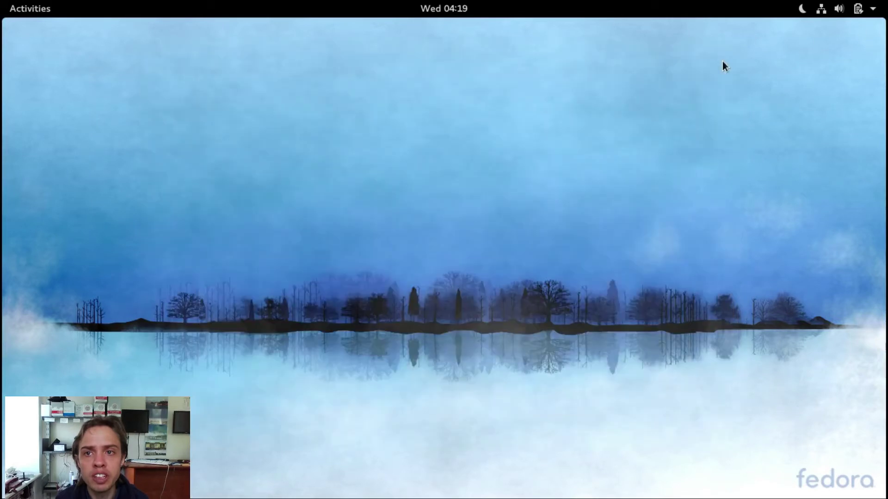